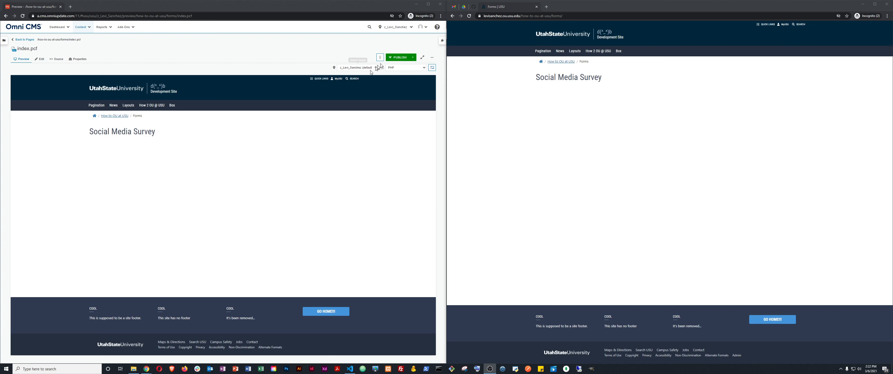
- Check out the index.pcf page and open its main content region for editing
{"action": "left_click", "coordinate": [379, 57]}
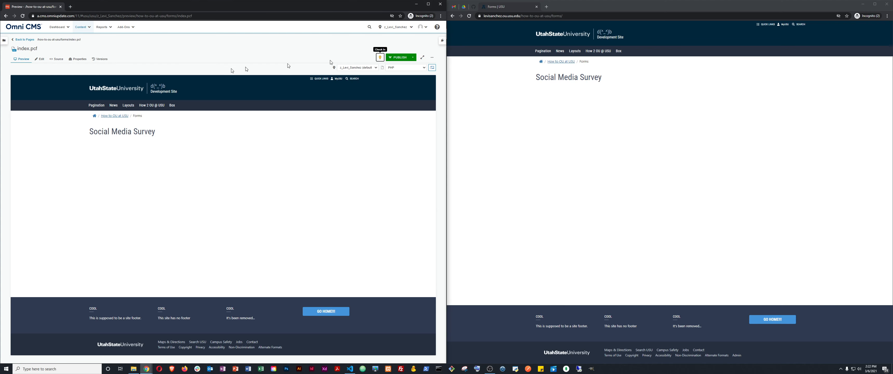
{"action": "left_click", "coordinate": [40, 59]}
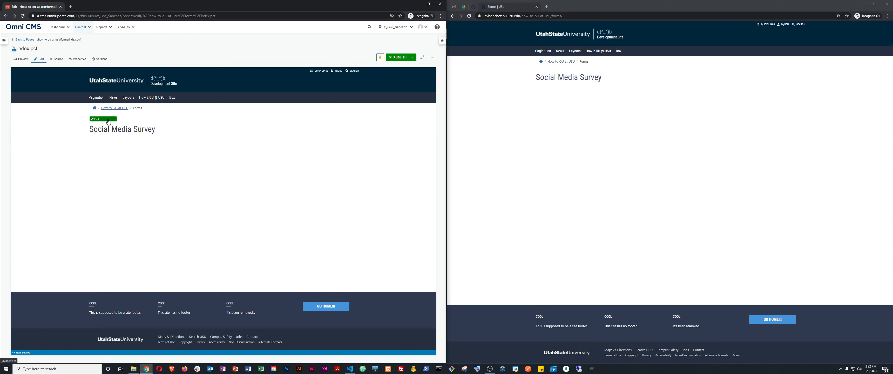
{"action": "left_click", "coordinate": [109, 122]}
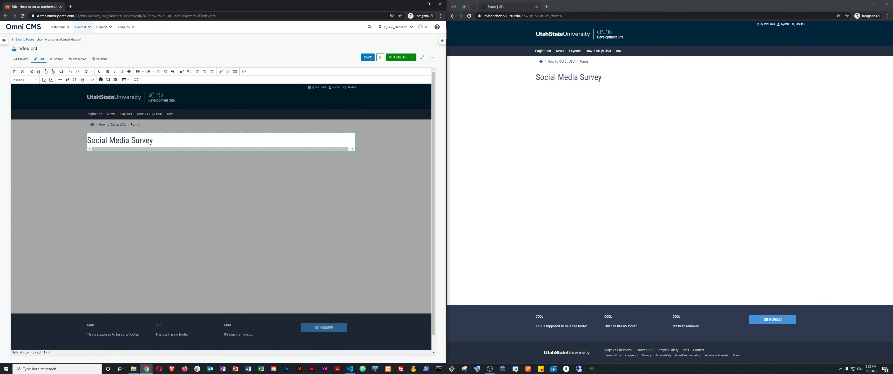
- Show the block outlines and add an empty paragraph below the "Social Media Survey" heading
{"action": "left_click", "coordinate": [83, 80]}
{"action": "left_click", "coordinate": [165, 150]}
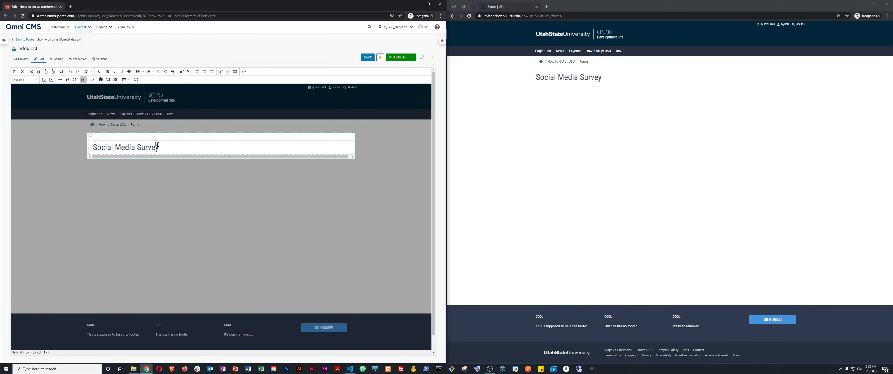
{"action": "key", "text": "Return"}
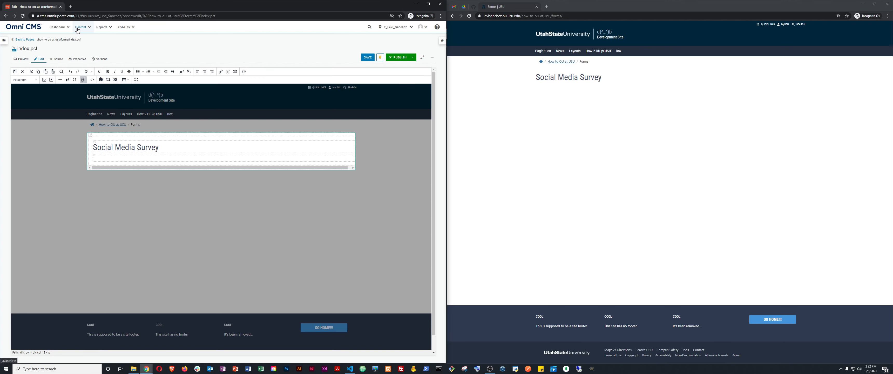
- Open the Assets list in a new browser tab and start a new Form asset
{"action": "left_click", "coordinate": [89, 30]}
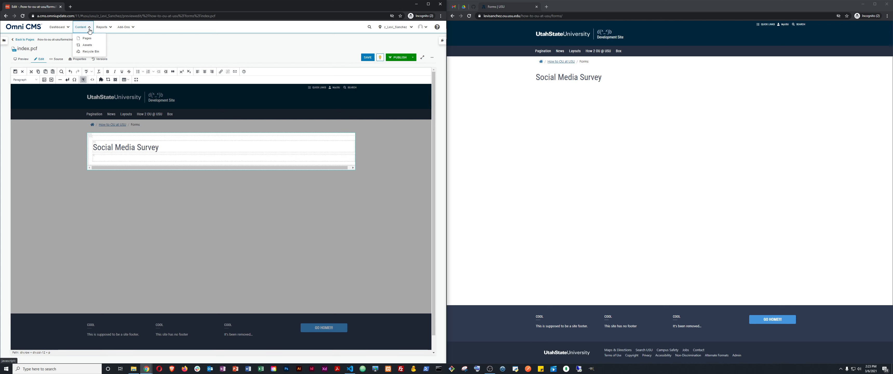
{"action": "right_click", "coordinate": [84, 47]}
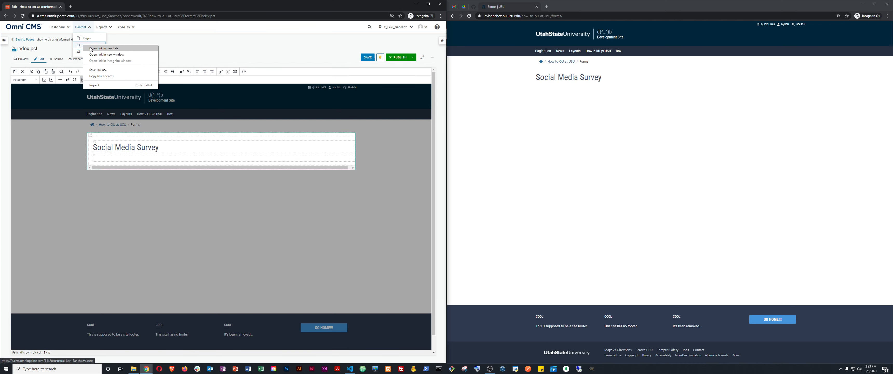
{"action": "left_click", "coordinate": [91, 50]}
{"action": "left_click", "coordinate": [93, 8]}
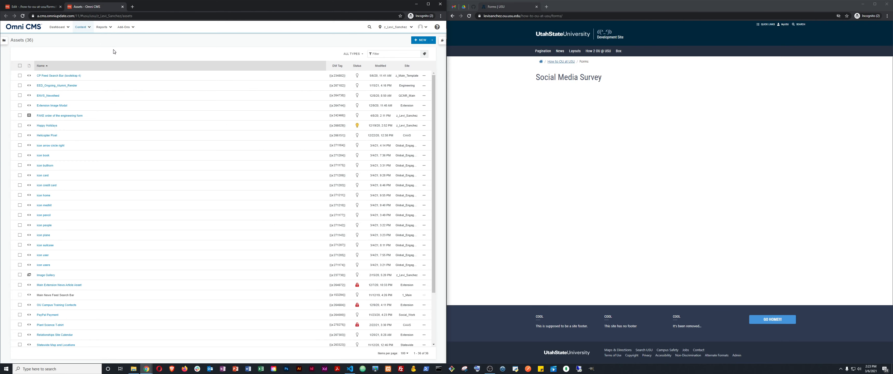
{"action": "left_click", "coordinate": [421, 40]}
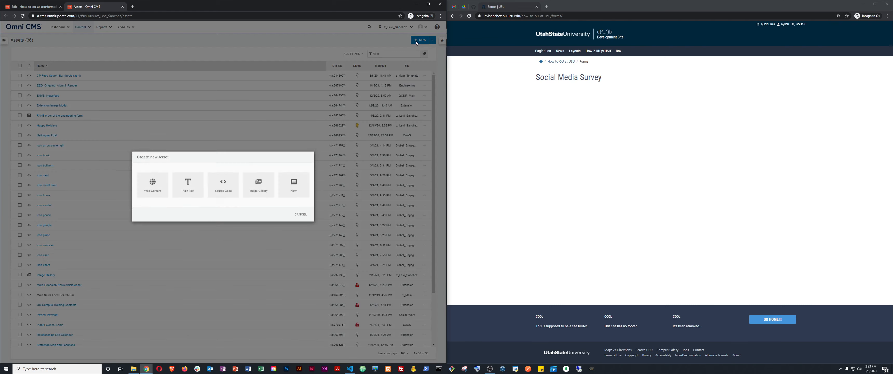
{"action": "left_click", "coordinate": [292, 195]}
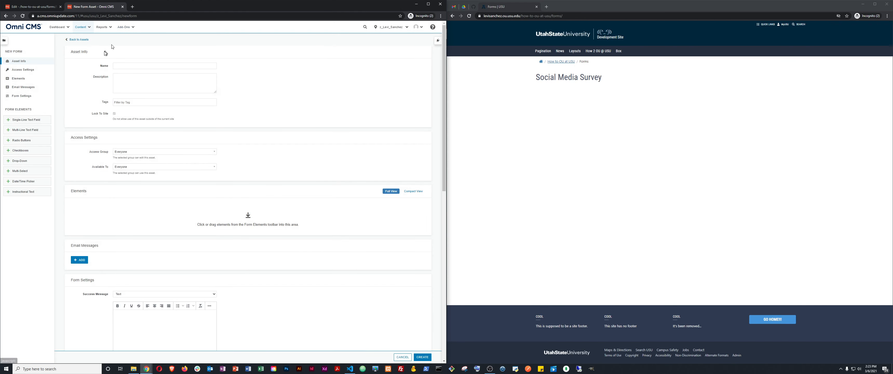
- Name the form asset Social_Media_Survey and describe it as "Social Media Survey for 2021"
{"action": "left_click", "coordinate": [128, 65]}
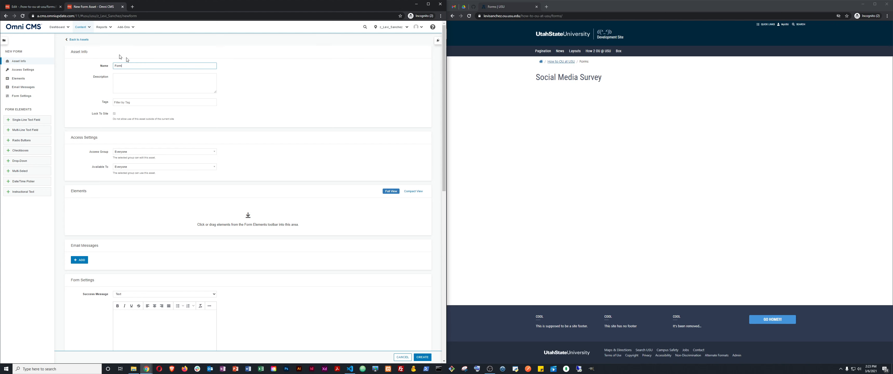
{"action": "left_click", "coordinate": [125, 80]}
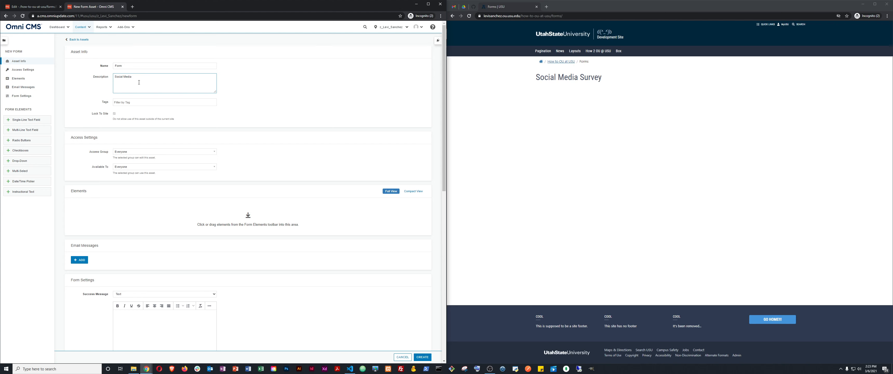
{"action": "key", "text": "ctrl+a"}
{"action": "key", "text": "ctrl+x"}
{"action": "key", "text": "shift+Tab"}
{"action": "key", "text": "ctrl+v"}
{"action": "key", "text": "Tab"}
{"action": "key", "text": "ctrl+v"}
{"action": "left_click", "coordinate": [117, 65]}
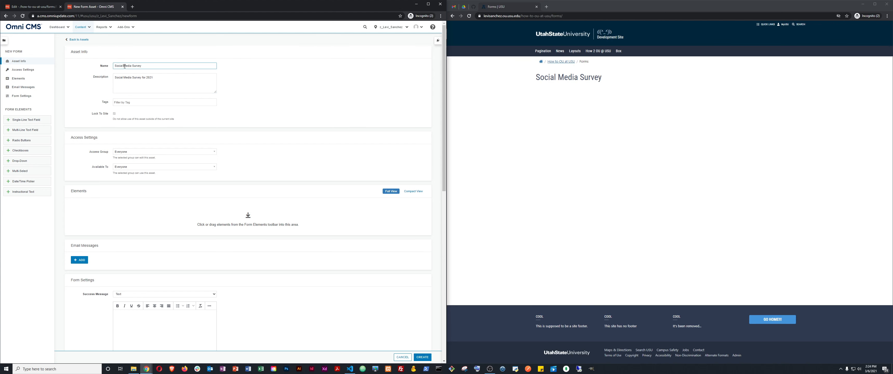
{"action": "type", "text": "_"}
{"action": "key", "text": "ctrl+Right"}
{"action": "key", "text": "BackSpace"}
{"action": "type", "text": "_"}
- Restrict both the form's Access Group and its Available To setting to the user's own personal group
{"action": "left_click", "coordinate": [126, 154]}
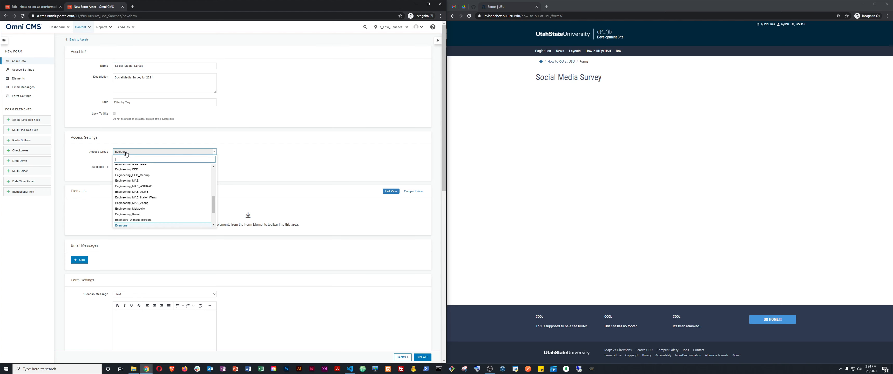
{"action": "type", "text": "levi"}
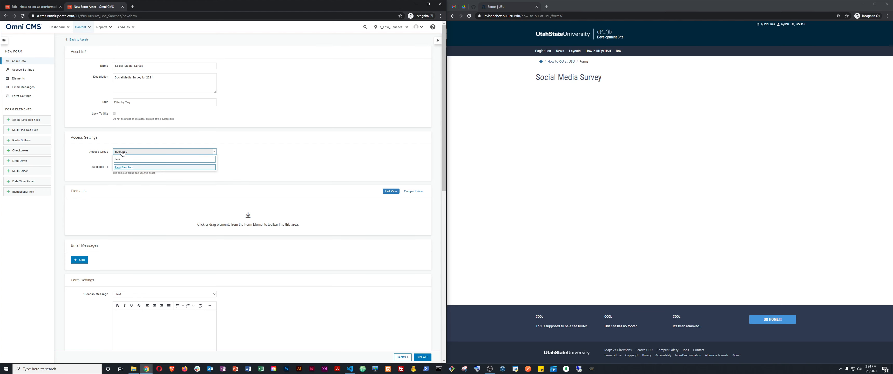
{"action": "left_click", "coordinate": [132, 167]}
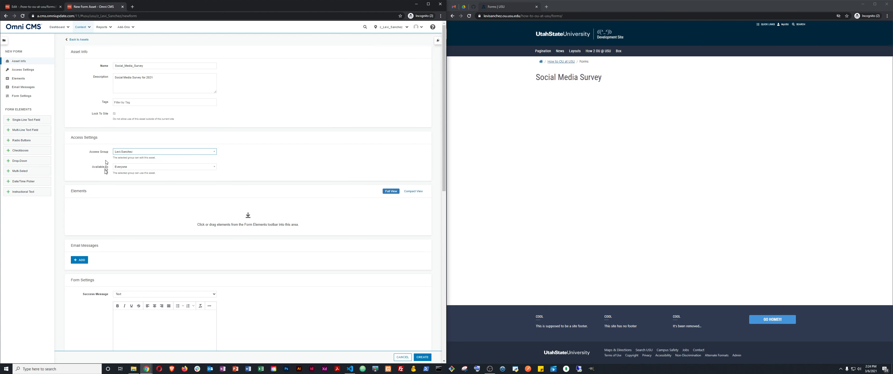
{"action": "left_click", "coordinate": [118, 170]}
{"action": "type", "text": "levi"}
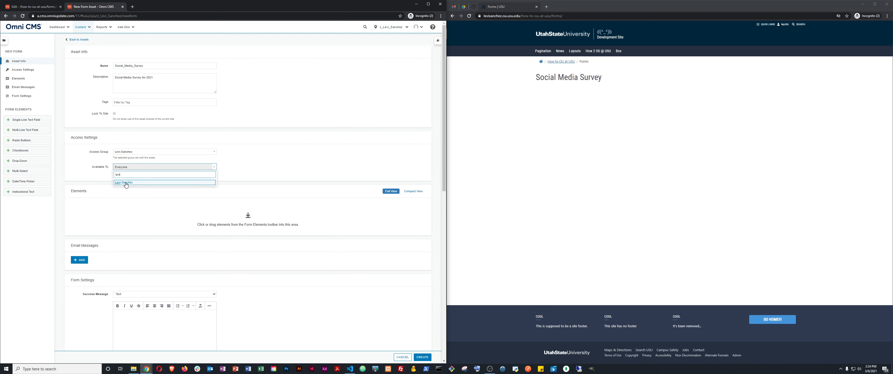
{"action": "left_click", "coordinate": [125, 183]}
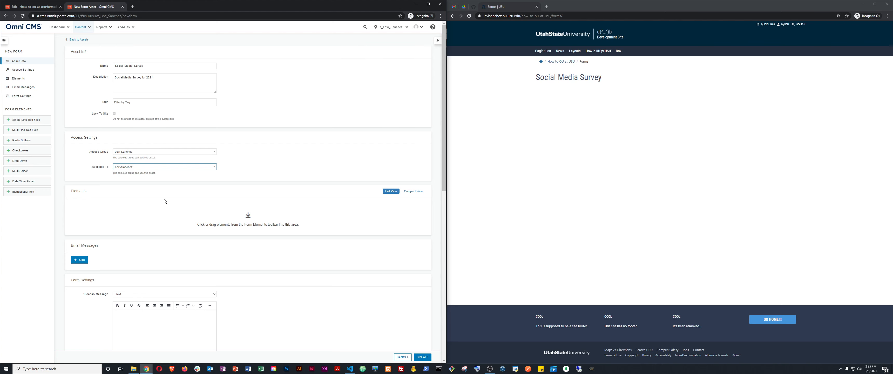
{"action": "left_click", "coordinate": [168, 143]}
- Look over the new form's Elements, Email Messages and Form Settings sections
{"action": "scroll", "coordinate": [144, 193], "scroll_direction": "down", "scroll_amount": 3}
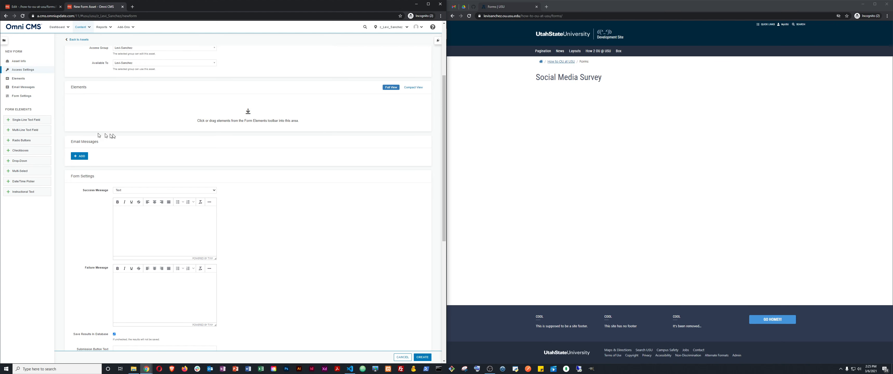
{"action": "scroll", "coordinate": [69, 160], "scroll_direction": "down", "scroll_amount": 1}
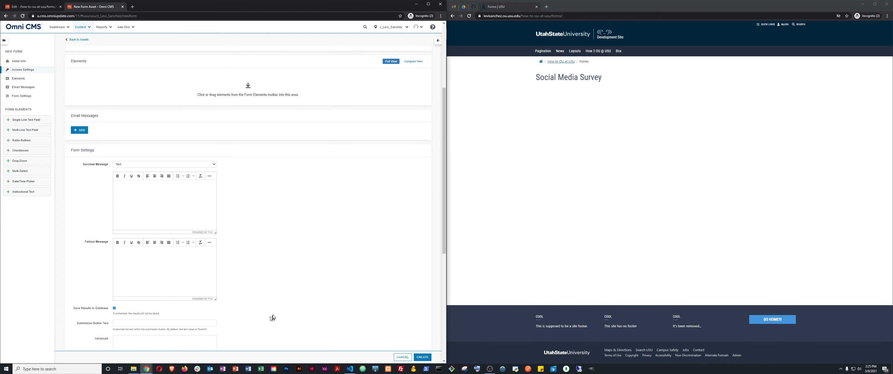
{"action": "scroll", "coordinate": [277, 310], "scroll_direction": "down", "scroll_amount": 3}
{"action": "scroll", "coordinate": [279, 308], "scroll_direction": "up", "scroll_amount": 3}
{"action": "scroll", "coordinate": [234, 200], "scroll_direction": "up", "scroll_amount": 4}
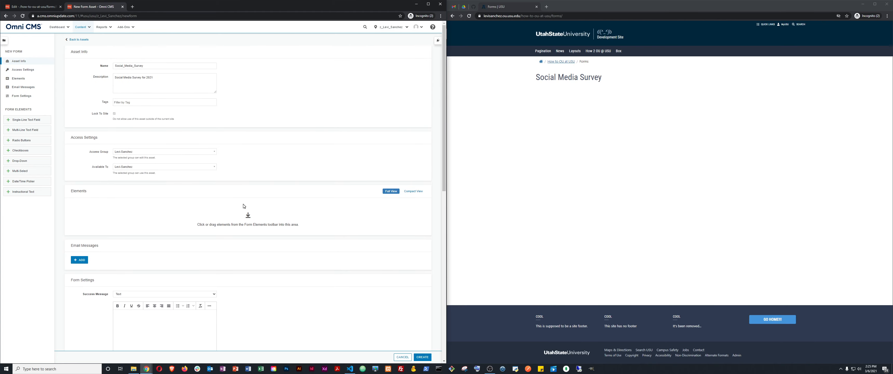
{"action": "scroll", "coordinate": [239, 206], "scroll_direction": "down", "scroll_amount": 5}
{"action": "scroll", "coordinate": [267, 236], "scroll_direction": "up", "scroll_amount": 5}
{"action": "scroll", "coordinate": [274, 250], "scroll_direction": "down", "scroll_amount": 5}
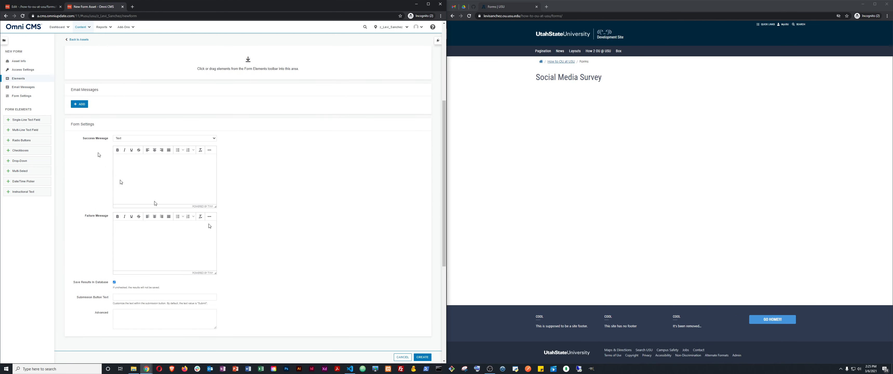
- Try to create the form with its success and failure messages left empty
{"action": "left_click", "coordinate": [420, 358]}
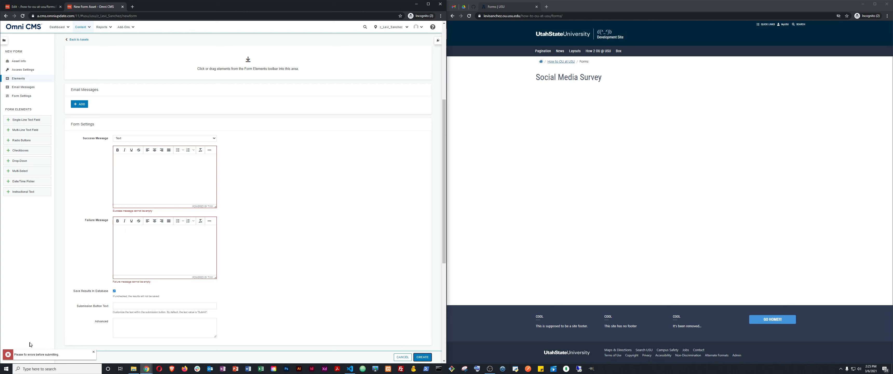
{"action": "scroll", "coordinate": [227, 189], "scroll_direction": "up", "scroll_amount": 5}
{"action": "scroll", "coordinate": [229, 193], "scroll_direction": "down", "scroll_amount": 6}
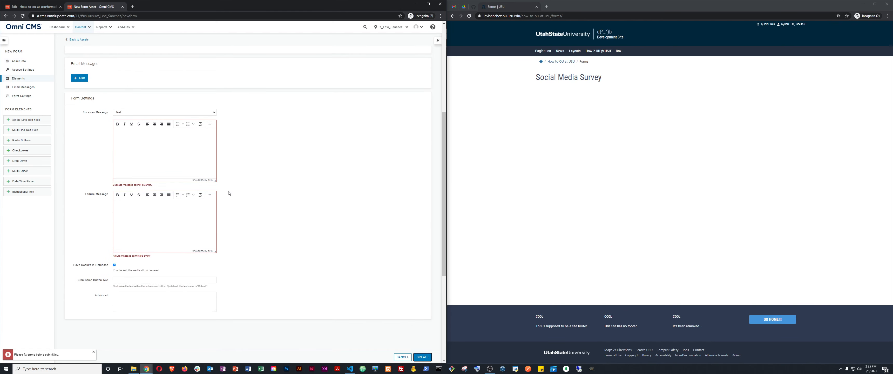
{"action": "scroll", "coordinate": [229, 193], "scroll_direction": "up", "scroll_amount": 2}
- Enter the success message "Thank you for your submission." and the failure message "Please make the necessary corrections and resubmit the form."
{"action": "left_click", "coordinate": [164, 176]}
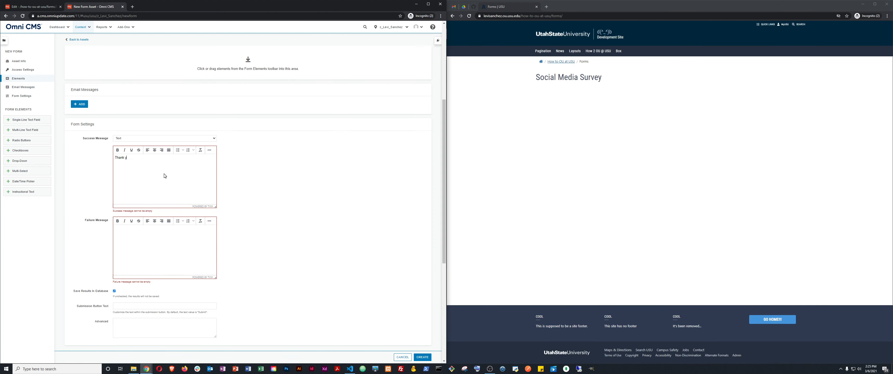
{"action": "type", "text": "Thank you for your sub"}
{"action": "type", "text": "and re"}
{"action": "type", "text": "submit the form."}
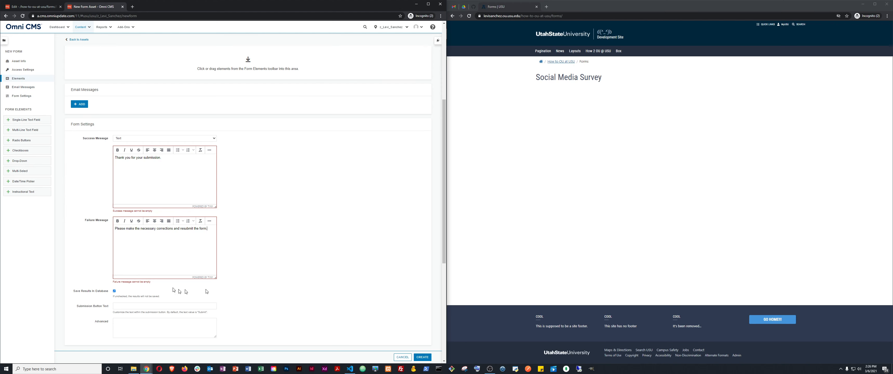
- Review the Save Results in Database, Submission Button Text and Advanced options in the form settings
{"action": "left_click_drag", "start_coordinate": [73, 292], "coordinate": [110, 295]}
{"action": "scroll", "coordinate": [156, 249], "scroll_direction": "down", "scroll_amount": 2}
{"action": "left_click", "coordinate": [80, 229]}
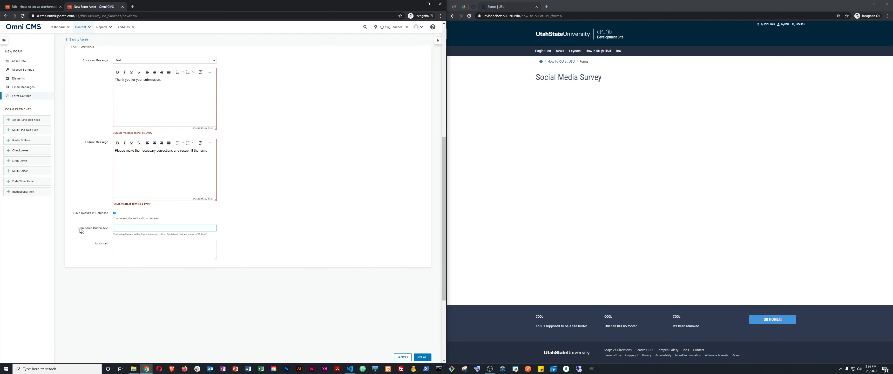
{"action": "left_click_drag", "start_coordinate": [76, 229], "coordinate": [106, 229]}
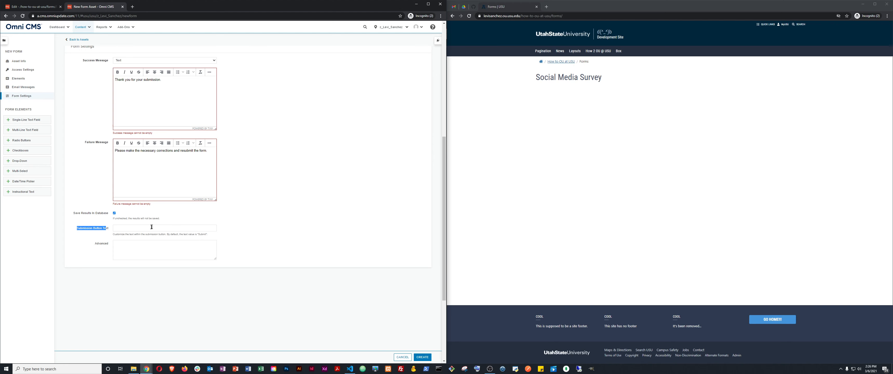
{"action": "double_click", "coordinate": [103, 244]}
{"action": "left_click", "coordinate": [115, 245]}
{"action": "left_click", "coordinate": [131, 229]}
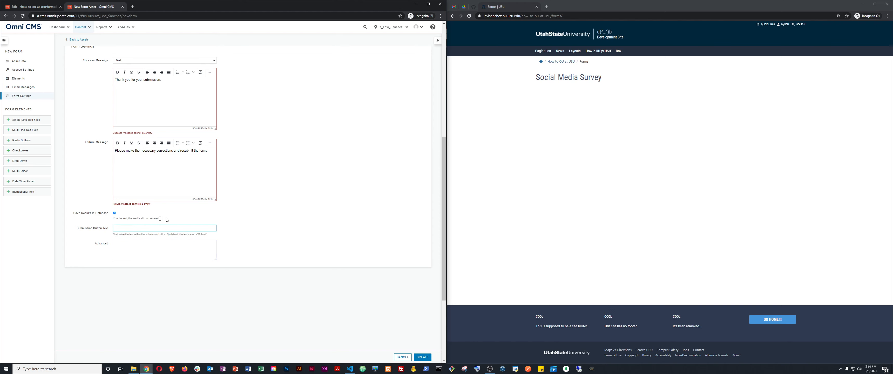
{"action": "scroll", "coordinate": [339, 231], "scroll_direction": "up", "scroll_amount": 5}
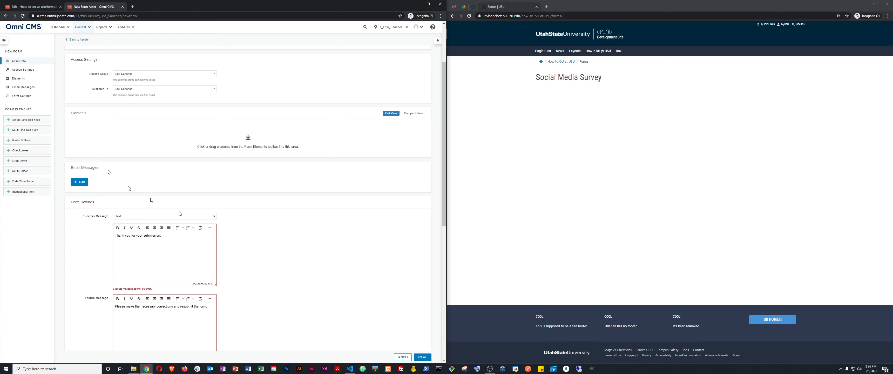
- Create the form asset and look over its preview, including the form settings and Form XML
{"action": "left_click", "coordinate": [423, 357]}
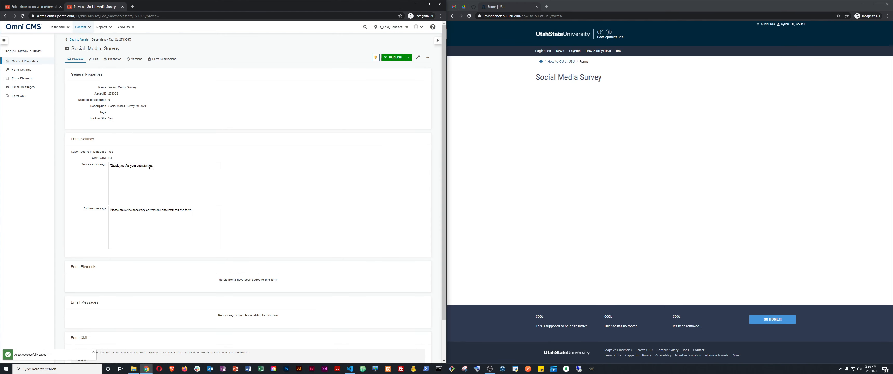
{"action": "scroll", "coordinate": [184, 175], "scroll_direction": "down", "scroll_amount": 1}
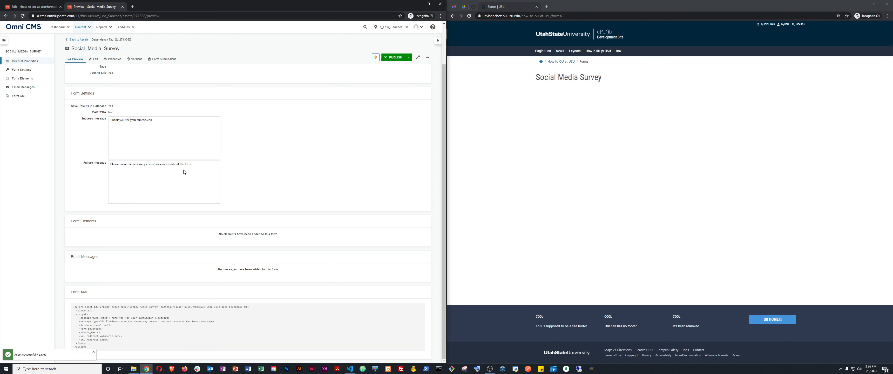
{"action": "scroll", "coordinate": [184, 172], "scroll_direction": "up", "scroll_amount": 1}
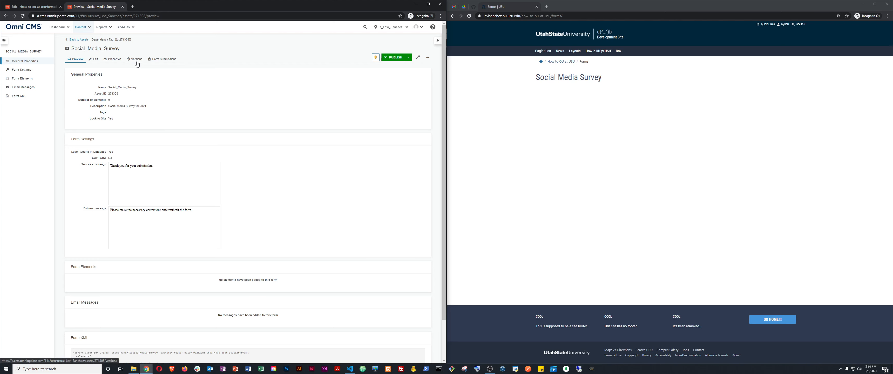
- Search the form asset's page for every occurrence of its Asset ID
{"action": "double_click", "coordinate": [112, 93]}
{"action": "key", "text": "ctrl+c"}
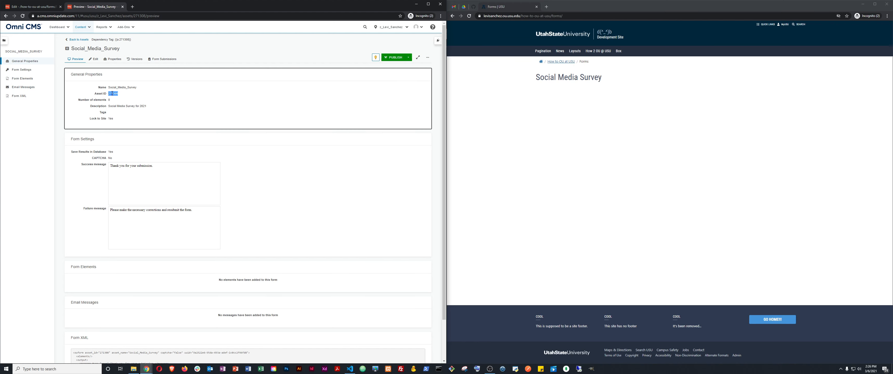
{"action": "left_click", "coordinate": [199, 88]}
{"action": "key", "text": "ctrl+f"}
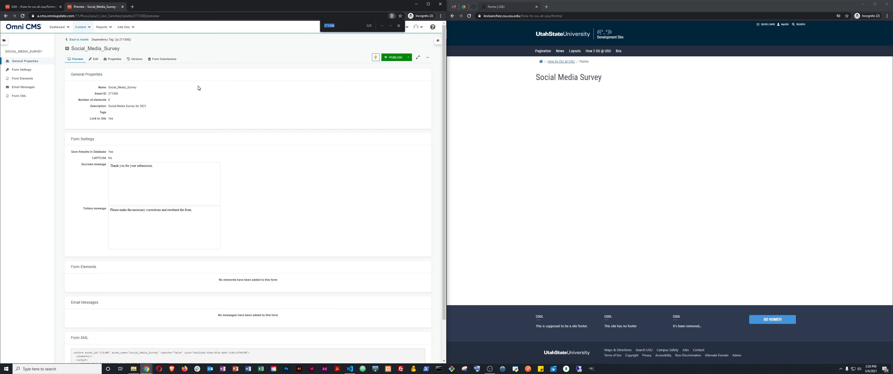
{"action": "key", "text": "ctrl+v"}
- Copy the form's dependency tag and paste it under the Social Media Survey heading in index.pcf
{"action": "left_click_drag", "start_coordinate": [115, 39], "coordinate": [131, 40]}
{"action": "right_click", "coordinate": [128, 40]}
{"action": "left_click", "coordinate": [139, 43]}
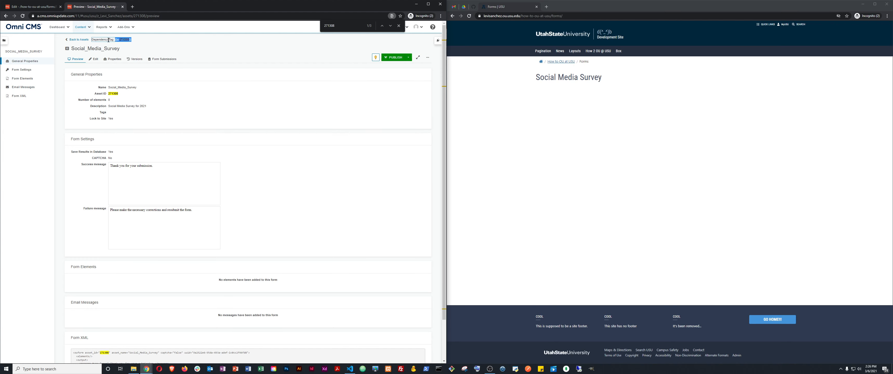
{"action": "left_click", "coordinate": [136, 45]}
{"action": "left_click", "coordinate": [47, 7]}
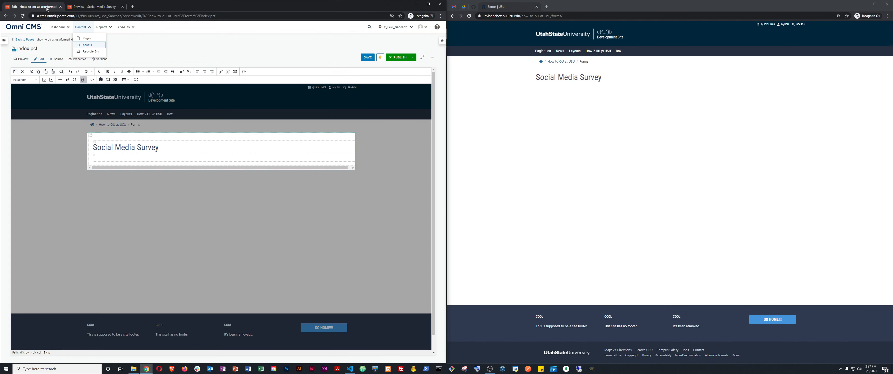
{"action": "left_click", "coordinate": [114, 158]}
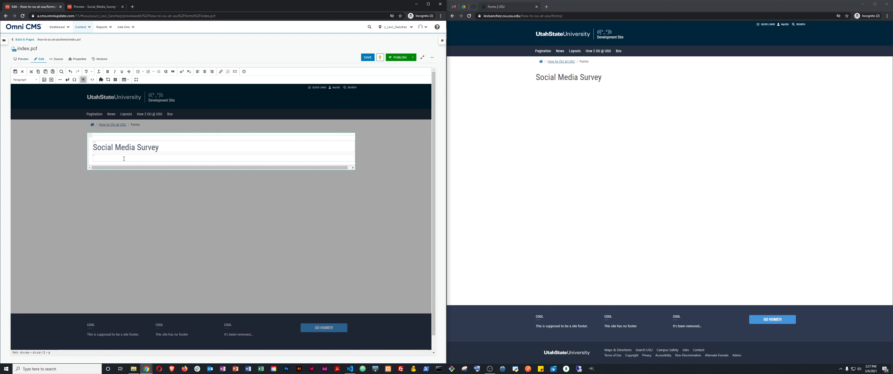
{"action": "key", "text": "ctrl+v"}
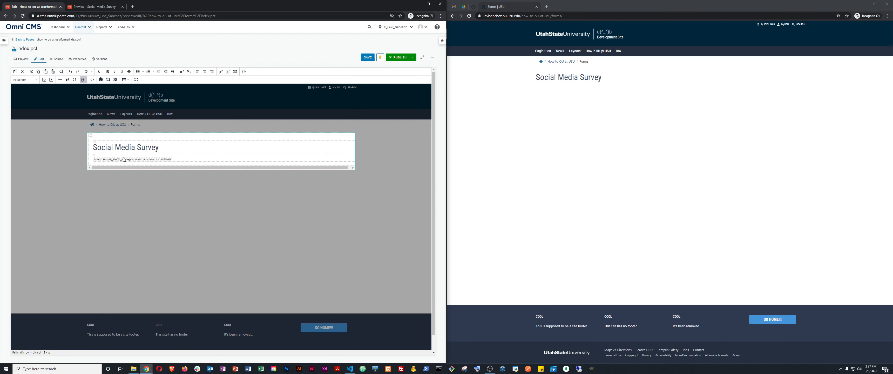
- Remove the pasted form asset from the paragraph under the heading
{"action": "left_click", "coordinate": [96, 160]}
{"action": "left_click", "coordinate": [182, 158]}
{"action": "key", "text": "BackSpace"}
{"action": "key", "text": "BackSpace"}
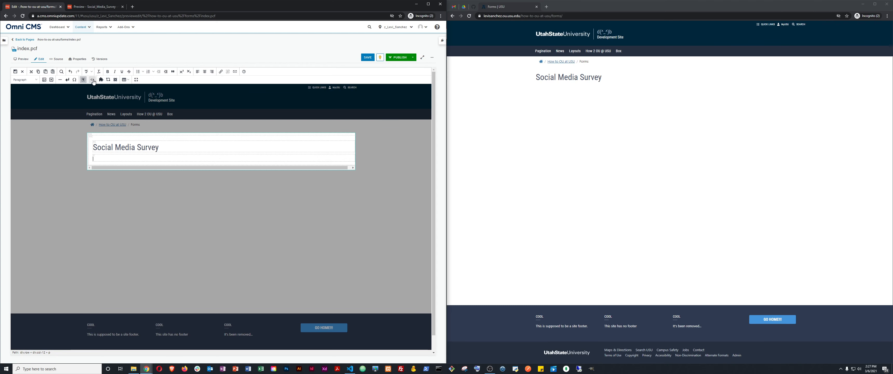
- Replace the non-breaking space in the page's source code paragraph with the copied dependency tag and save the source
{"action": "left_click", "coordinate": [92, 80]}
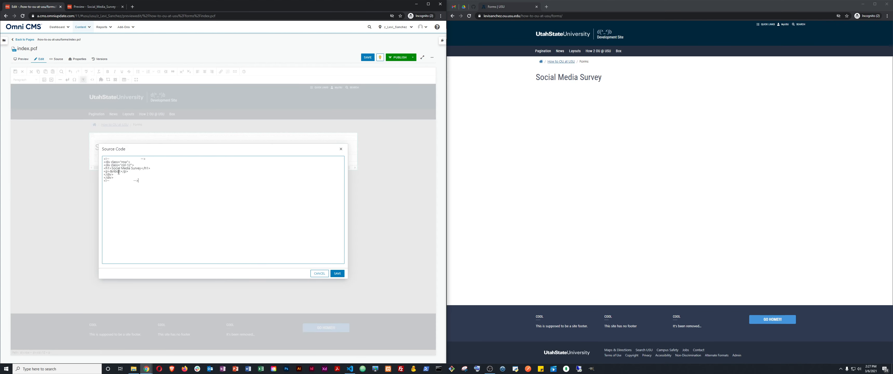
{"action": "left_click_drag", "start_coordinate": [121, 171], "coordinate": [114, 172]}
{"action": "key", "text": "BackSpace"}
{"action": "key", "text": "ctrl+v"}
{"action": "double_click", "coordinate": [116, 171]}
{"action": "left_click", "coordinate": [126, 172]}
{"action": "left_click", "coordinate": [337, 273]}
{"action": "left_click", "coordinate": [132, 161]}
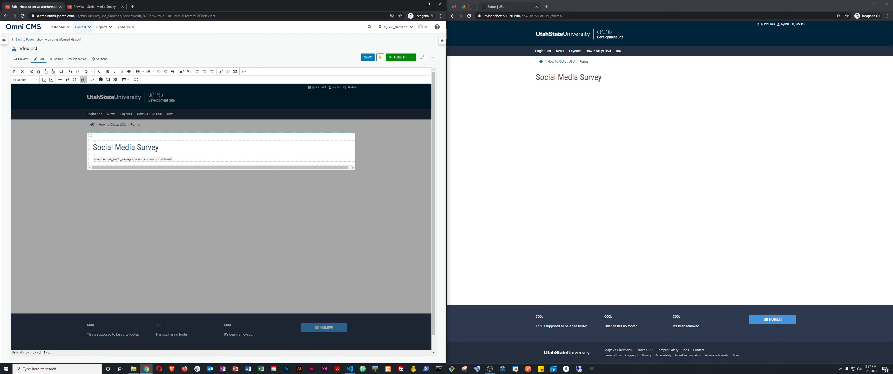
- Delete the tagged asset, insert Social_Media_Survey through the asset chooser by filtering for "social", and save the page
{"action": "key", "text": "BackSpace"}
{"action": "left_click", "coordinate": [109, 80]}
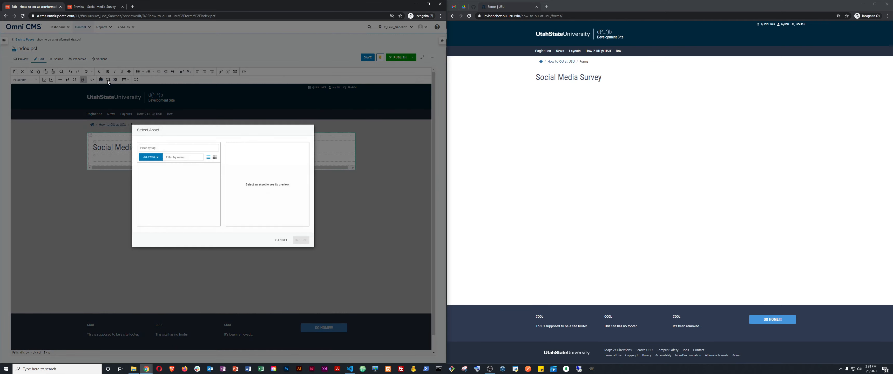
{"action": "left_click", "coordinate": [185, 163]}
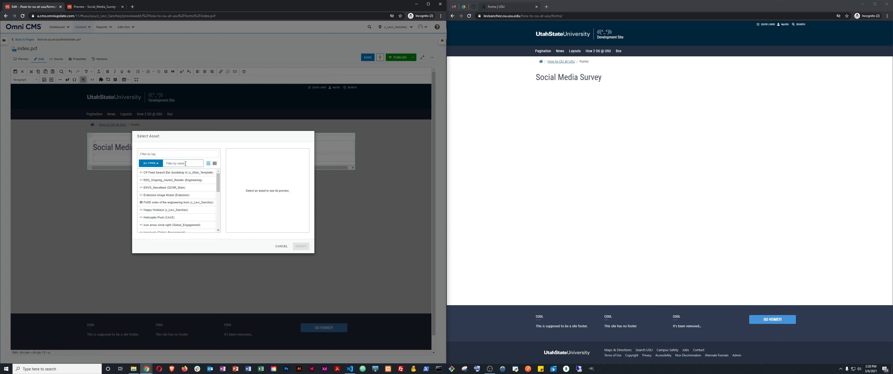
{"action": "type", "text": "social"}
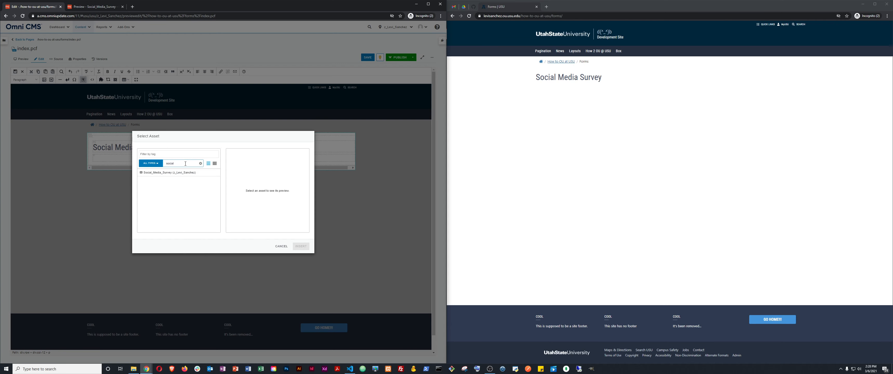
{"action": "left_click", "coordinate": [156, 173]}
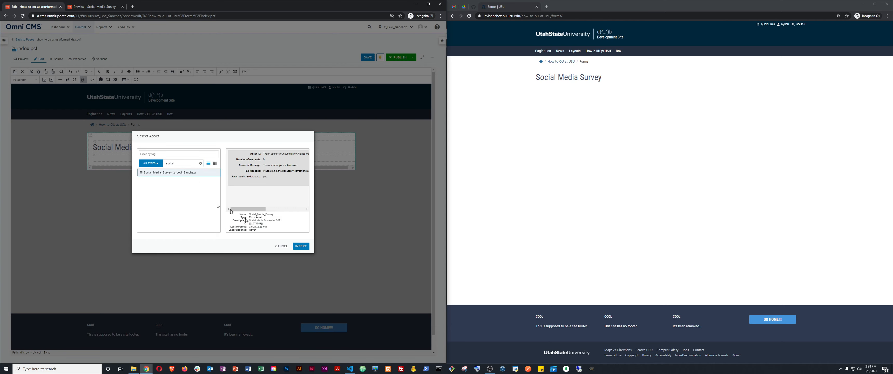
{"action": "left_click", "coordinate": [300, 245]}
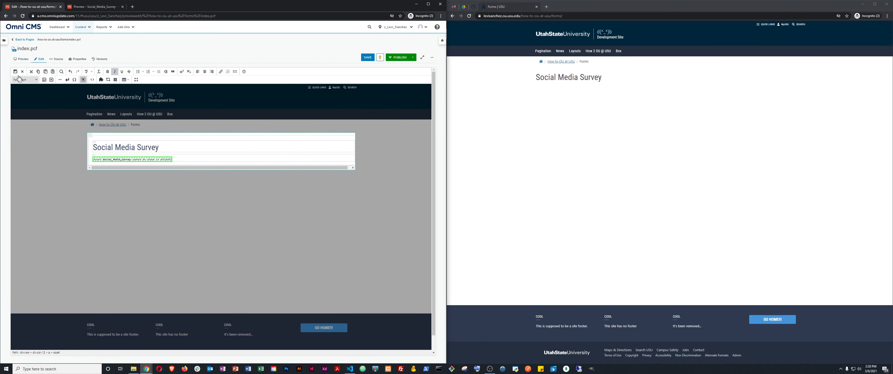
{"action": "left_click", "coordinate": [15, 71]}
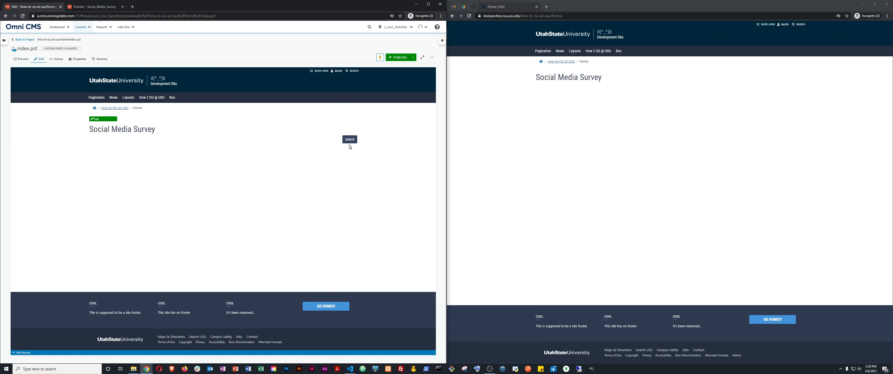
- Open the Social_Media_Survey form asset for editing and add two single-line text fields
{"action": "left_click", "coordinate": [99, 10]}
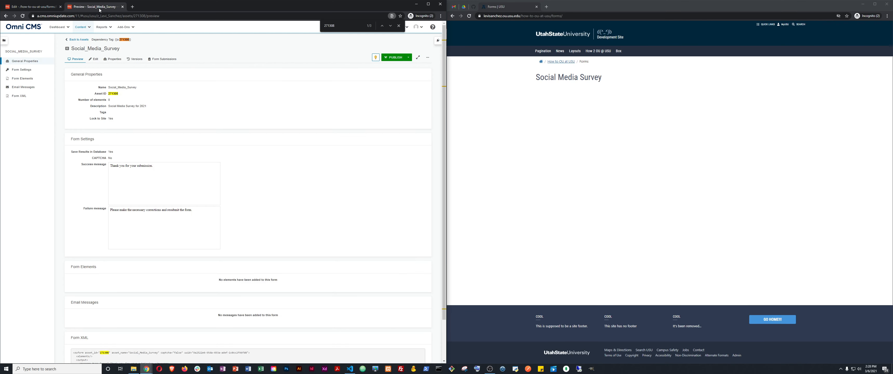
{"action": "left_click", "coordinate": [399, 26]}
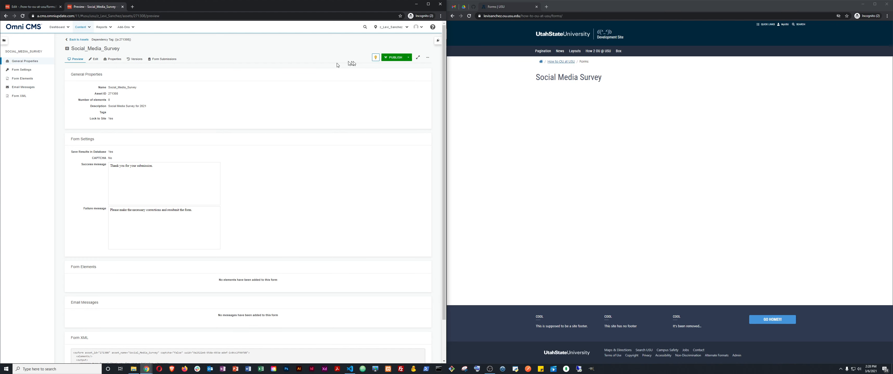
{"action": "left_click", "coordinate": [94, 60]}
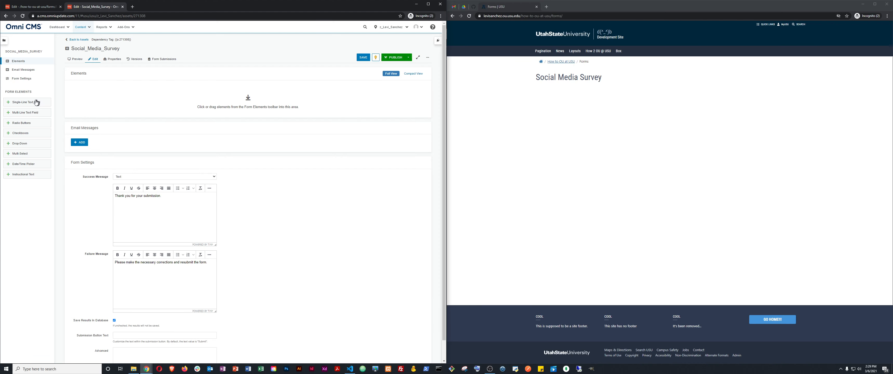
{"action": "left_click", "coordinate": [22, 104]}
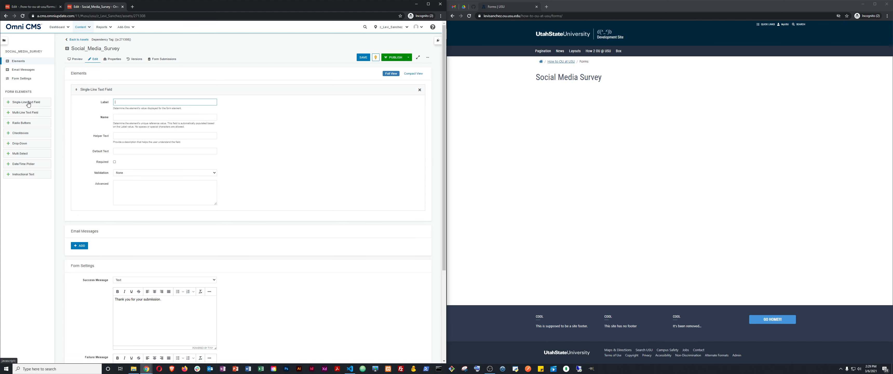
{"action": "left_click", "coordinate": [28, 103]}
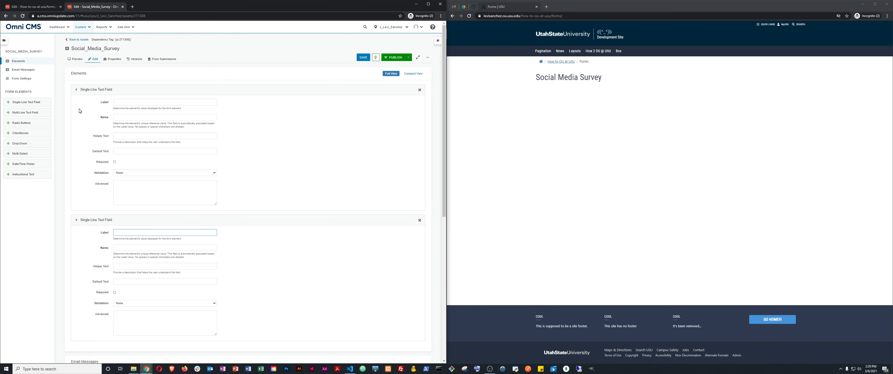
- Add multi-line text fields below the single-line ones and remove the extra one, keeping a single multi-line field
{"action": "scroll", "coordinate": [177, 126], "scroll_direction": "down", "scroll_amount": 2}
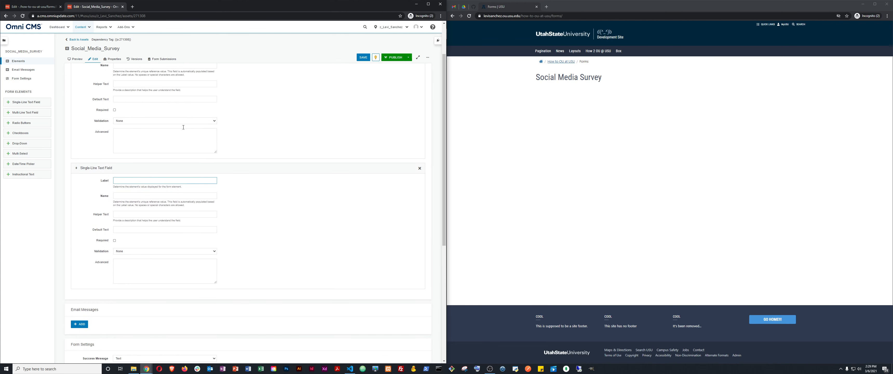
{"action": "scroll", "coordinate": [216, 164], "scroll_direction": "up", "scroll_amount": 2}
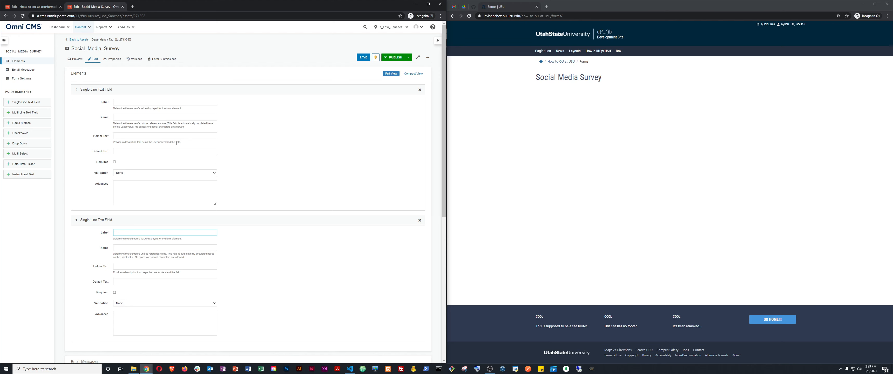
{"action": "left_click", "coordinate": [29, 114]}
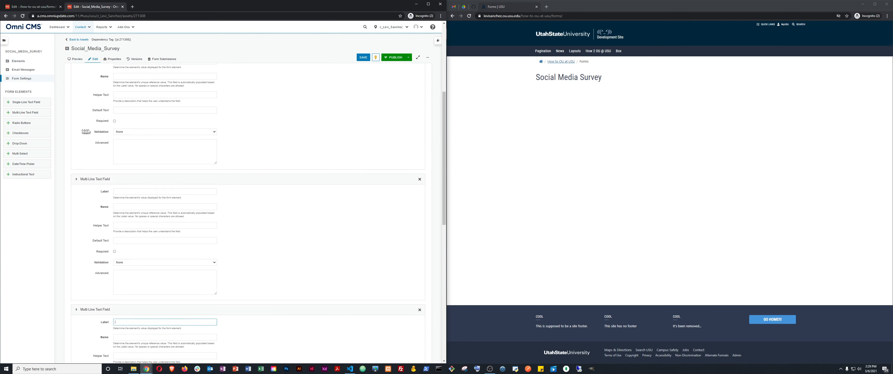
{"action": "left_click", "coordinate": [419, 179]}
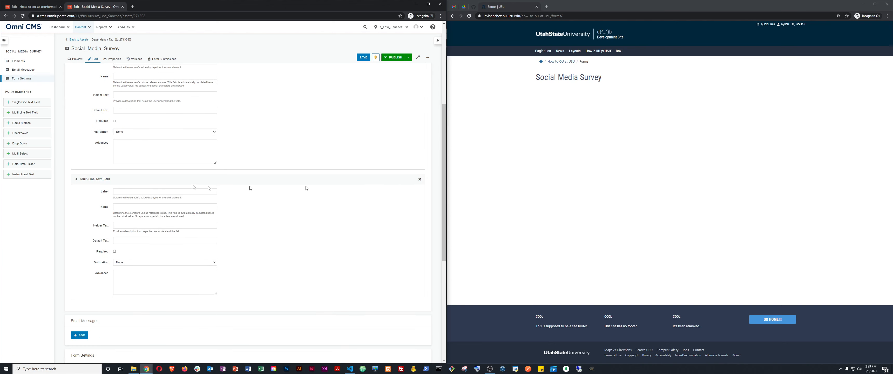
- Move the multi-line text field above the second single-line field, and restore the original element order
{"action": "left_click_drag", "start_coordinate": [106, 180], "coordinate": [108, 124]}
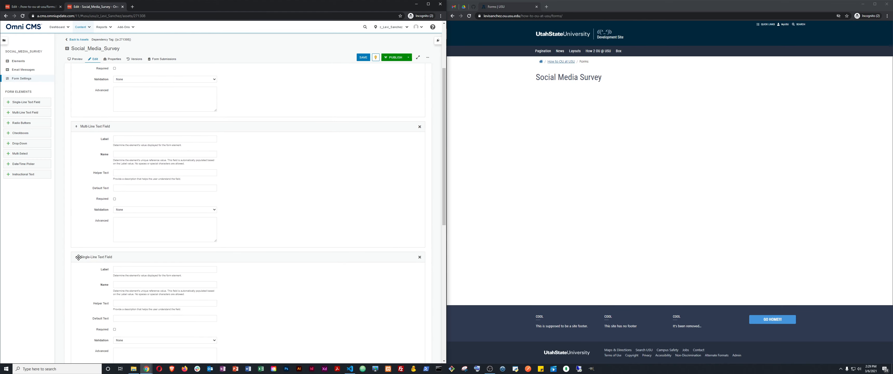
{"action": "left_click_drag", "start_coordinate": [75, 256], "coordinate": [103, 126]}
{"action": "scroll", "coordinate": [115, 175], "scroll_direction": "up", "scroll_amount": 3}
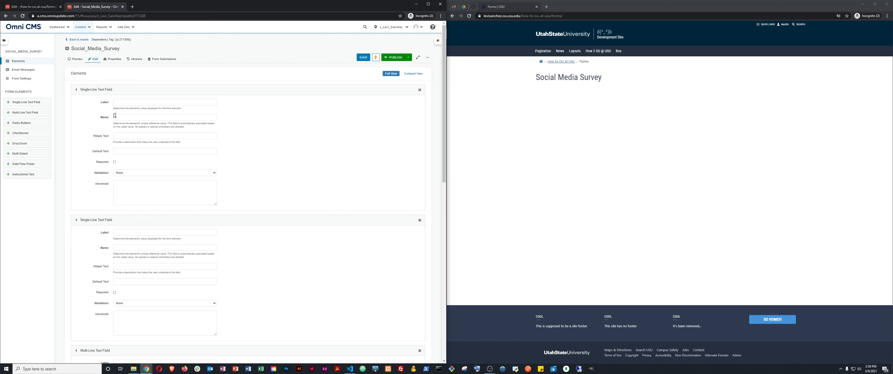
{"action": "scroll", "coordinate": [121, 177], "scroll_direction": "down", "scroll_amount": 15}
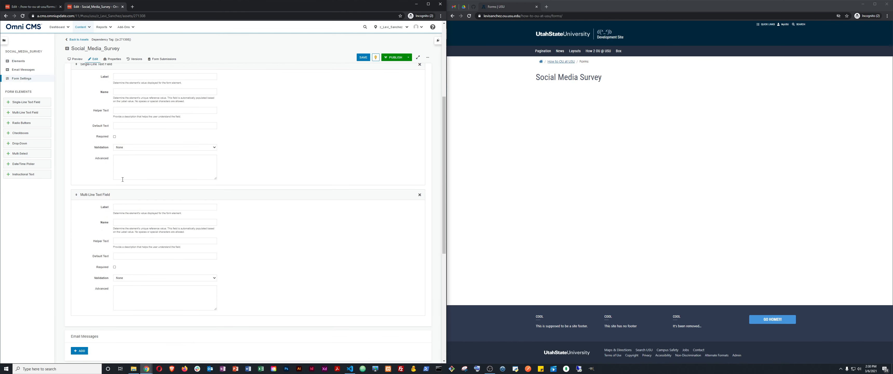
{"action": "scroll", "coordinate": [121, 177], "scroll_direction": "up", "scroll_amount": 14}
- Add a second multi-line text field to the end of the form elements
{"action": "left_click", "coordinate": [21, 112]}
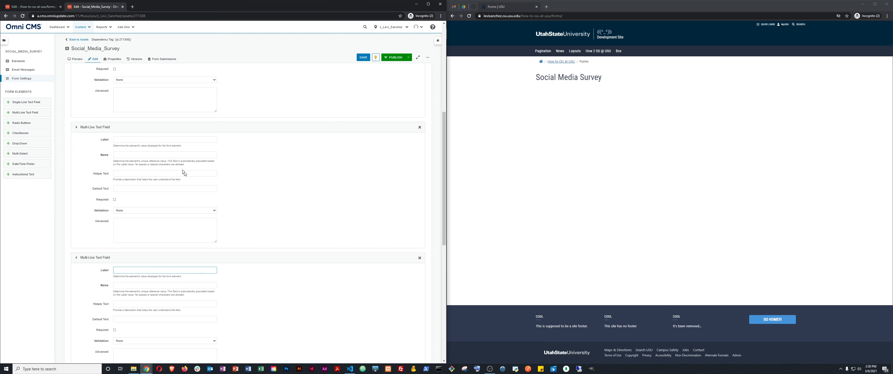
{"action": "scroll", "coordinate": [212, 199], "scroll_direction": "up", "scroll_amount": 3}
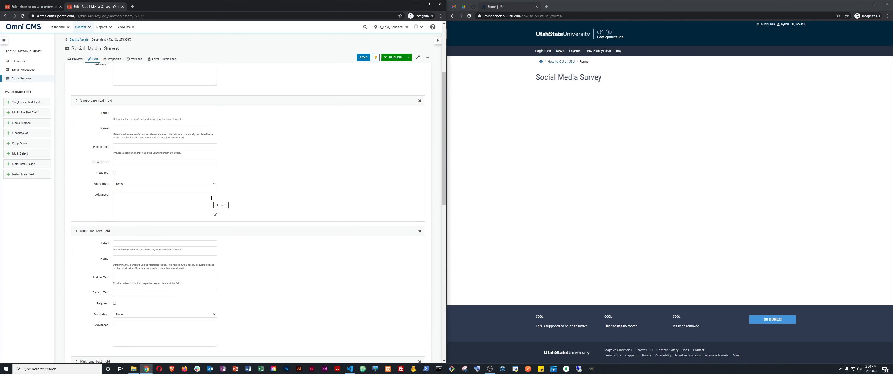
{"action": "scroll", "coordinate": [213, 200], "scroll_direction": "up", "scroll_amount": 3}
{"action": "scroll", "coordinate": [219, 156], "scroll_direction": "up", "scroll_amount": 1}
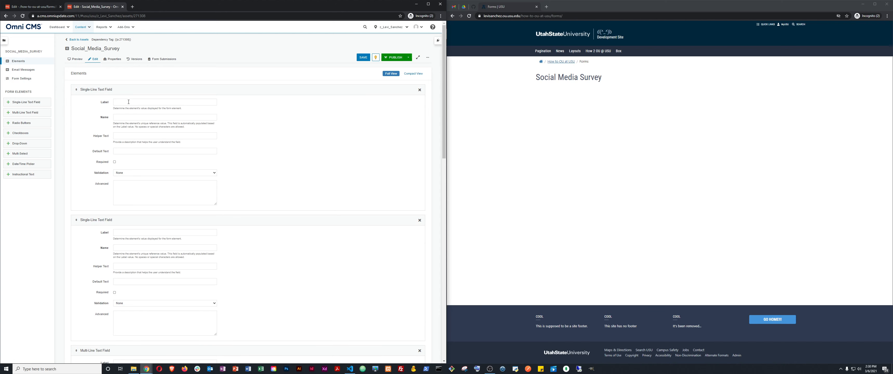
- Label the first single-line text field "Name" and let its reference name fill in from the label
{"action": "left_click", "coordinate": [128, 102]}
{"action": "type", "text": "Name"}
{"action": "key", "text": "Tab"}
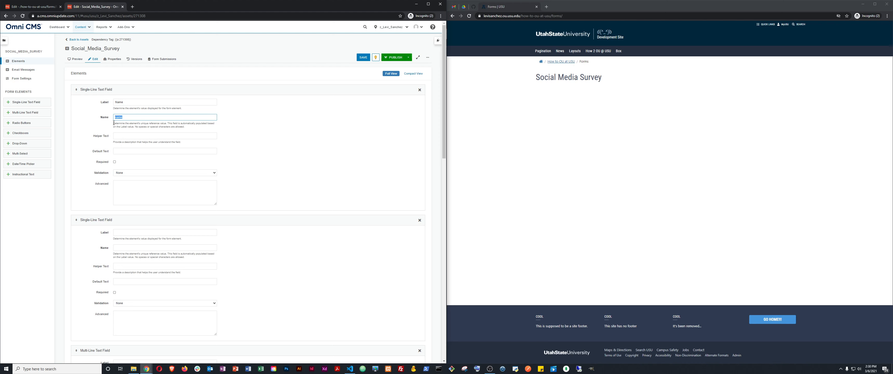
- Examine the guidance given for the first field's Name and Helper Text settings
{"action": "left_click_drag", "start_coordinate": [113, 123], "coordinate": [186, 129]}
{"action": "left_click", "coordinate": [191, 129]}
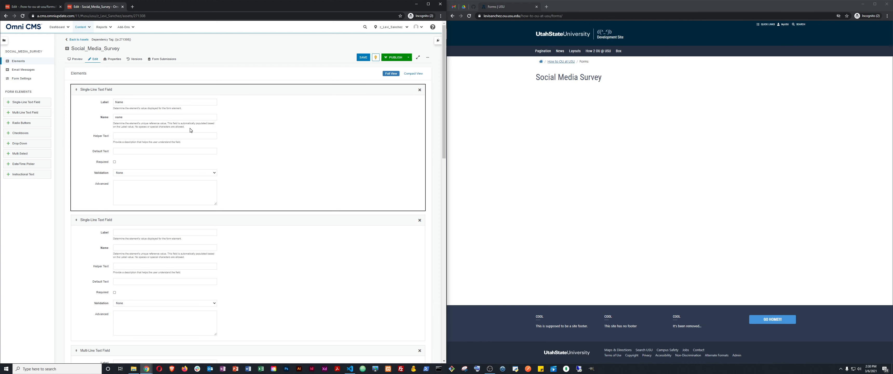
{"action": "left_click", "coordinate": [137, 118]}
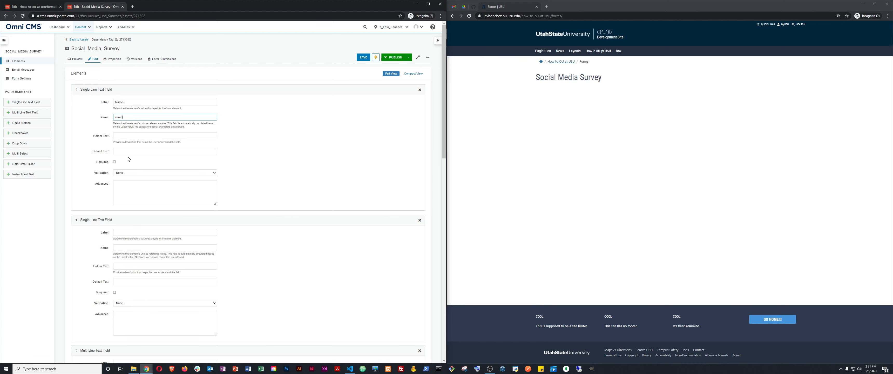
{"action": "left_click", "coordinate": [120, 136]}
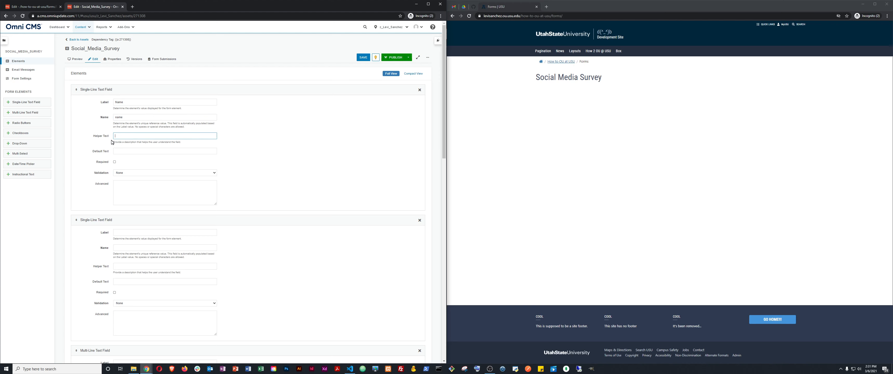
{"action": "left_click_drag", "start_coordinate": [114, 142], "coordinate": [184, 143]}
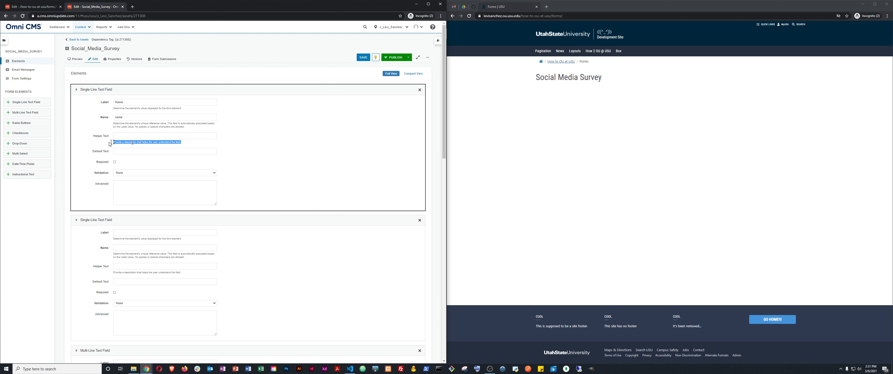
- Make the Name field required
{"action": "left_click", "coordinate": [141, 136]}
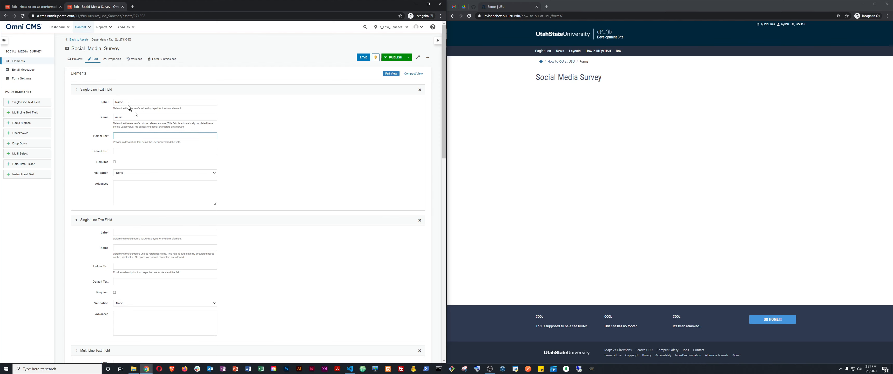
{"action": "left_click", "coordinate": [114, 162]}
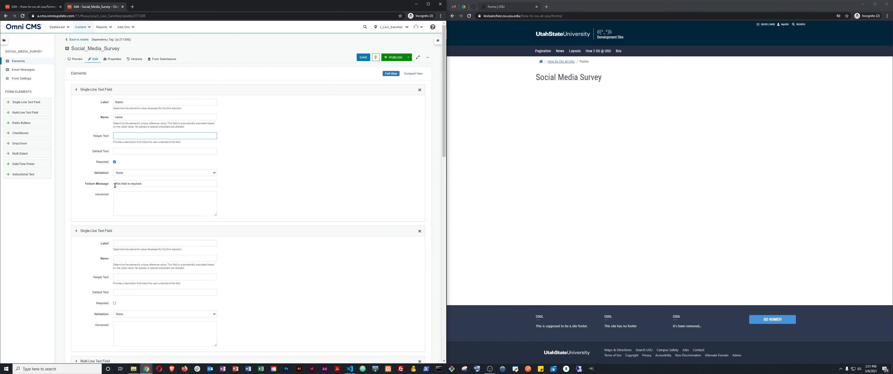
- Label the second single-line field "Phone" and add helper text offering an all-zero number to respondents withholding theirs, which excludes them from the drawing
{"action": "scroll", "coordinate": [164, 180], "scroll_direction": "down", "scroll_amount": 3}
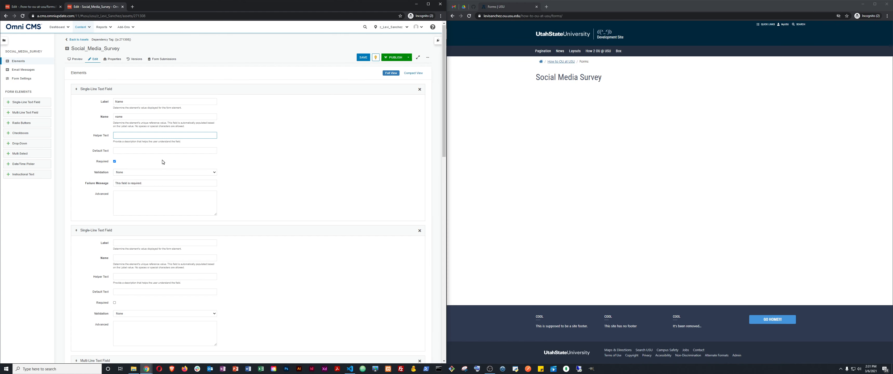
{"action": "left_click", "coordinate": [134, 140]}
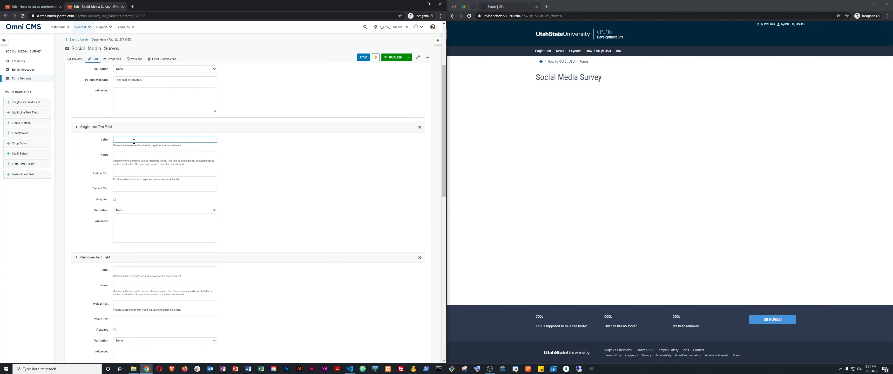
{"action": "key", "text": "Tab"}
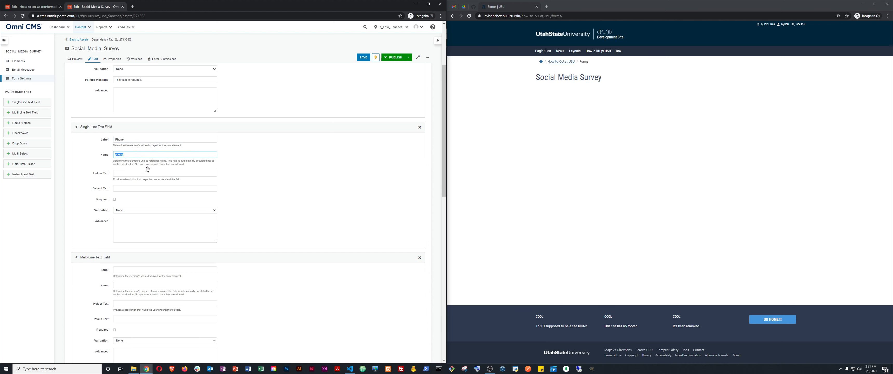
{"action": "left_click", "coordinate": [139, 174]}
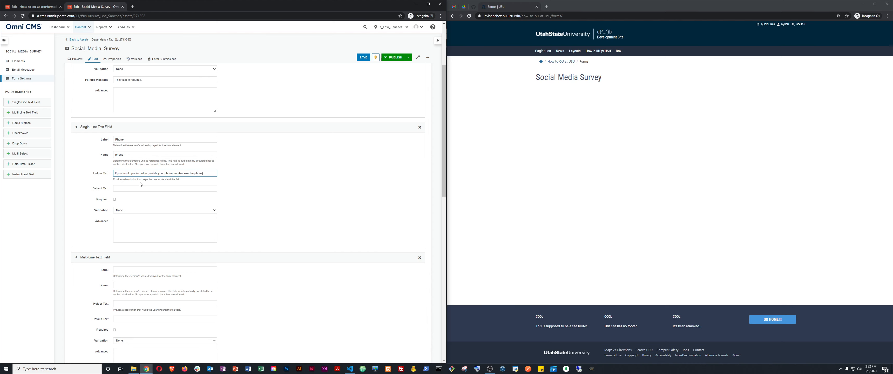
{"action": "type", "text": "000-000-0000. This will exclude you from the drawing."}
- Make the Phone field required and set its default text to the pattern ###-###-####
{"action": "left_click", "coordinate": [115, 200]}
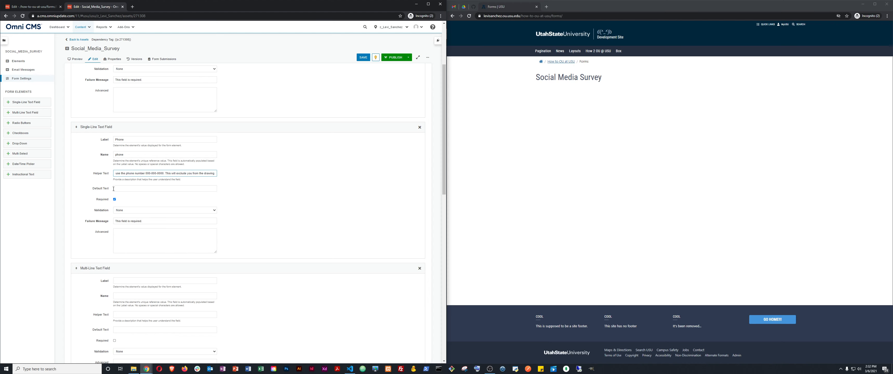
{"action": "left_click", "coordinate": [117, 188]}
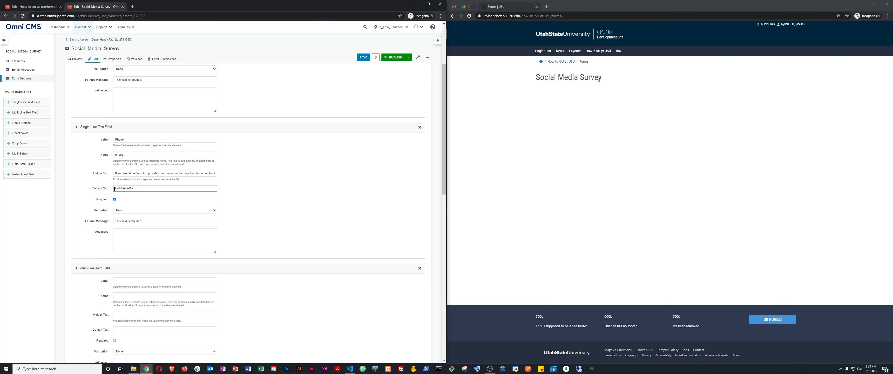
{"action": "left_click_drag", "start_coordinate": [114, 189], "coordinate": [121, 188]}
{"action": "left_click_drag", "start_coordinate": [127, 188], "coordinate": [137, 188]}
- Validate the Phone field with the regular expression \d\d\d-\d\d\d-\d\d\d\d
{"action": "left_click", "coordinate": [120, 213]}
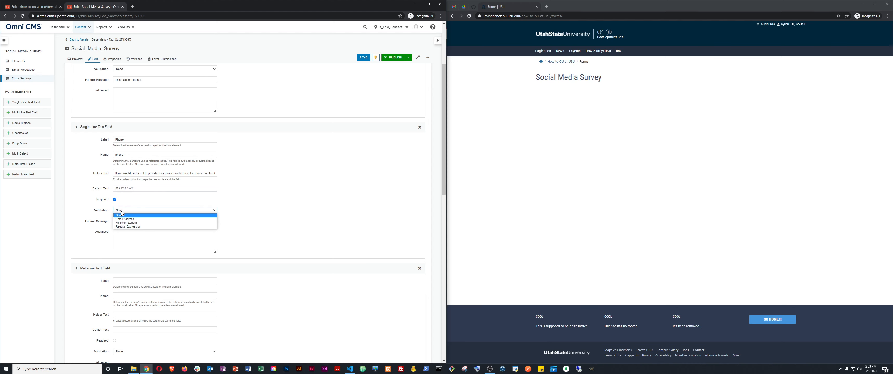
{"action": "left_click", "coordinate": [127, 226]}
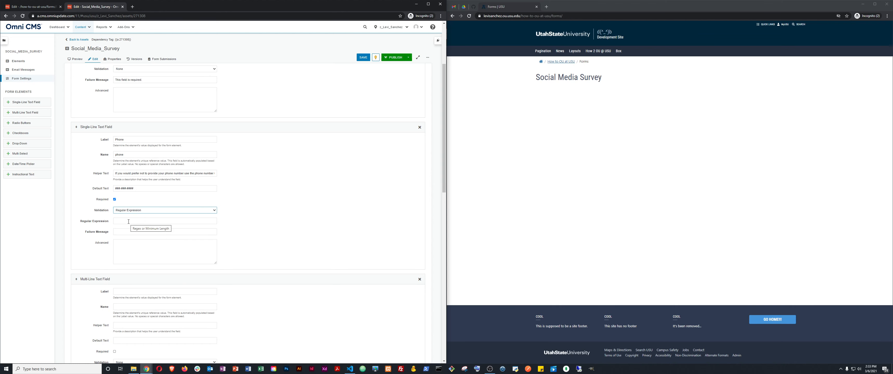
{"action": "left_click", "coordinate": [128, 221]}
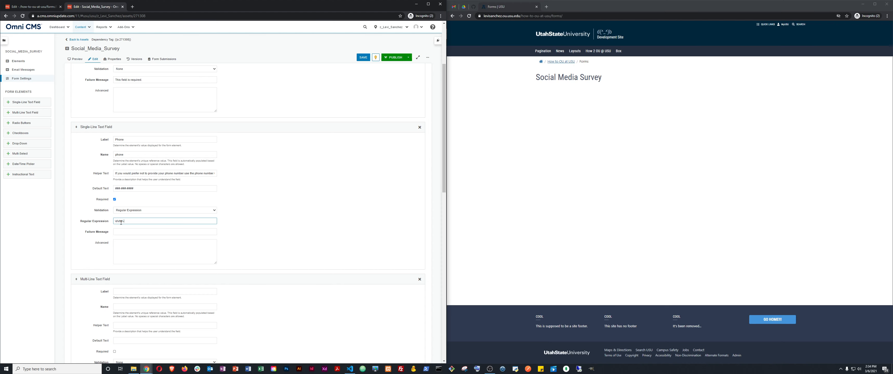
{"action": "left_click", "coordinate": [121, 221]}
{"action": "key", "text": "Home"}
{"action": "left_click", "coordinate": [121, 222]}
{"action": "key", "text": "Right"}
- Review the end of the Phone field's helper text and adjust its punctuation
{"action": "left_click", "coordinate": [142, 173]}
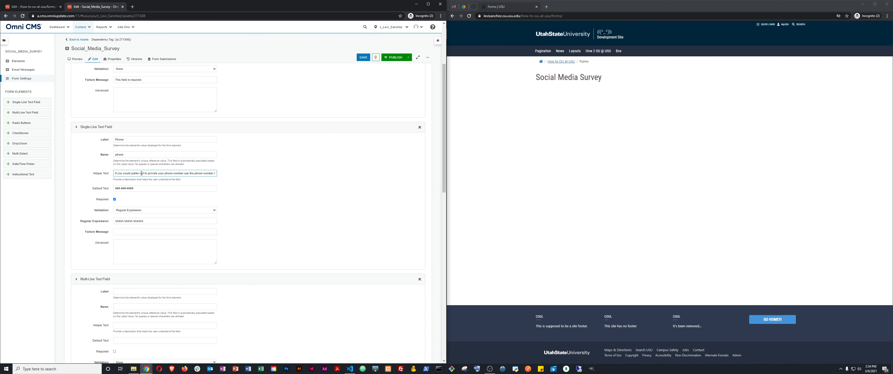
{"action": "key", "text": "End"}
{"action": "key", "text": "ctrl+shift+Left"}
{"action": "key", "text": "ctrl+shift+Left"}
{"action": "key", "text": "ctrl+shift+Left"}
{"action": "key", "text": "ctrl+shift+Left"}
{"action": "key", "text": "ctrl+shift+Left"}
{"action": "key", "text": "ctrl+Left"}
{"action": "type", "text": "."}
{"action": "key", "text": "ctrl+Left"}
{"action": "key", "text": "ctrl+shift+Left"}
{"action": "key", "text": "ctrl+shift+Left"}
- Set the Phone field's failure message to "You need to match the following pattern ###-###-####"
{"action": "left_click", "coordinate": [119, 232]}
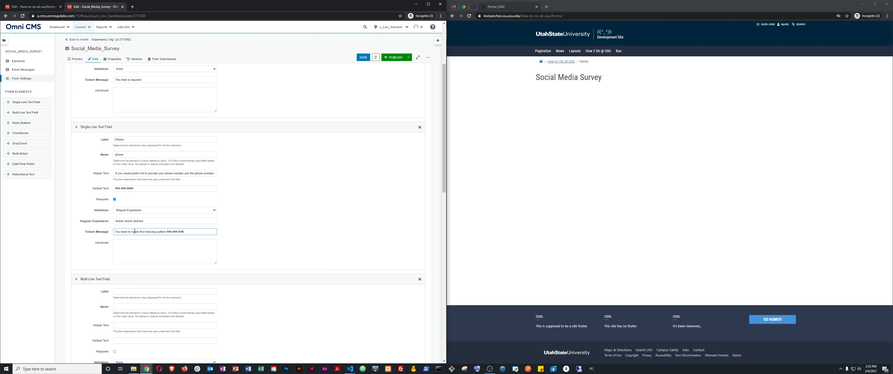
{"action": "key", "text": "ctrl+shift+Left"}
{"action": "key", "text": "Right"}
- Label the first multi-line text field "What is your favorite social media platform?" and let its reference name fill in from the label
{"action": "scroll", "coordinate": [277, 173], "scroll_direction": "down", "scroll_amount": 2}
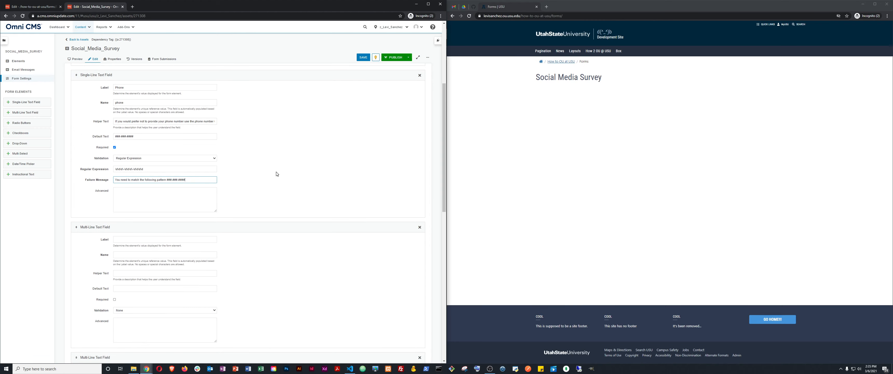
{"action": "scroll", "coordinate": [276, 174], "scroll_direction": "down", "scroll_amount": 3}
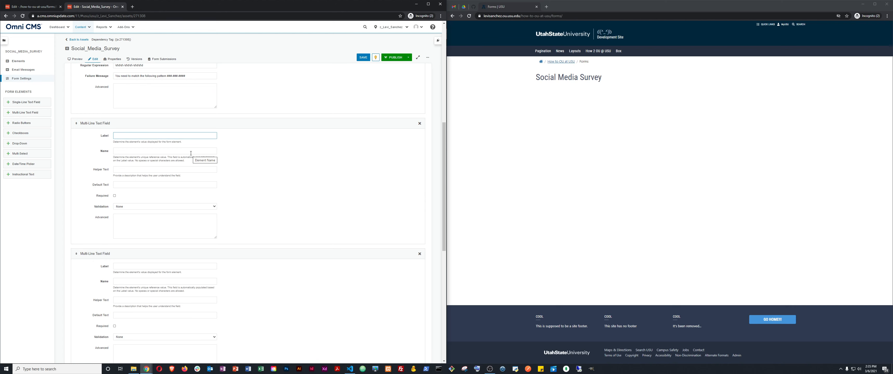
{"action": "type", "text": "What is your favoritate"}
{"action": "right_click", "coordinate": [137, 135]}
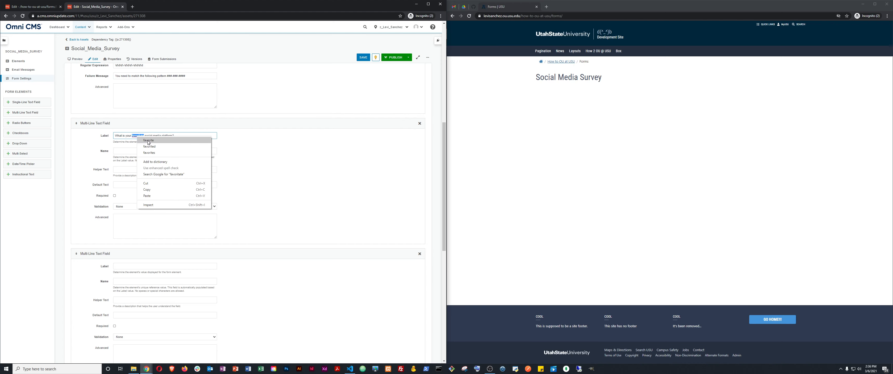
{"action": "left_click", "coordinate": [146, 140]}
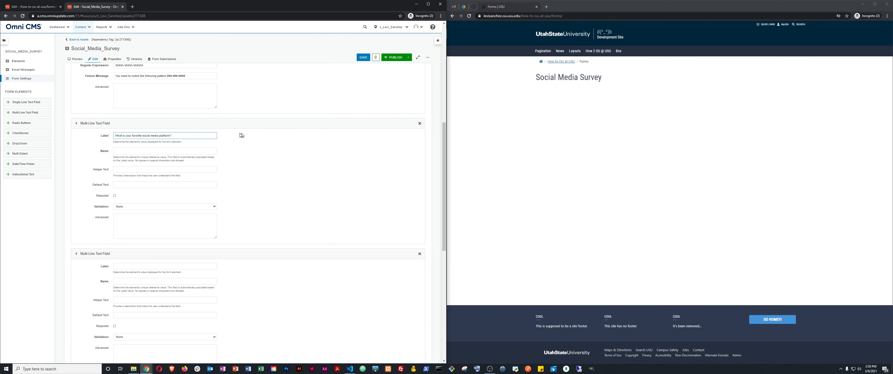
{"action": "key", "text": "Tab"}
{"action": "key", "text": "Tab"}
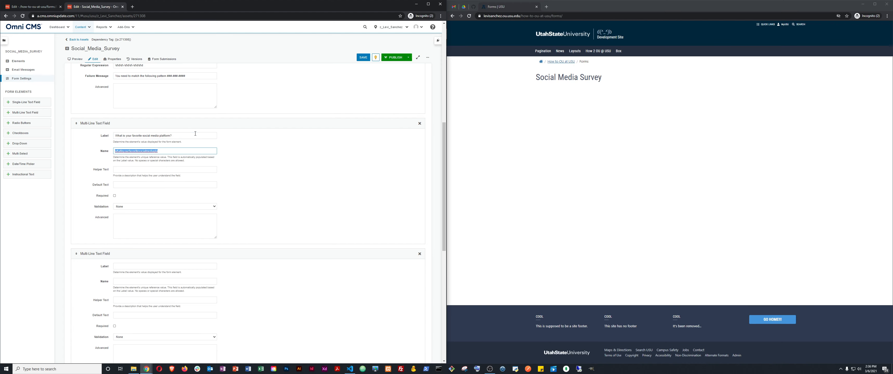
- Shorten the first multi-line field's reference name to "favoritesocialmedia"
{"action": "left_click", "coordinate": [123, 152]}
{"action": "key", "text": "Delete"}
{"action": "key", "text": "Delete"}
{"action": "key", "text": "Delete"}
{"action": "key", "text": "Delete"}
{"action": "key", "text": "Delete"}
{"action": "key", "text": "Delete"}
{"action": "key", "text": "Delete"}
{"action": "key", "text": "BackSpace"}
{"action": "key", "text": "BackSpace"}
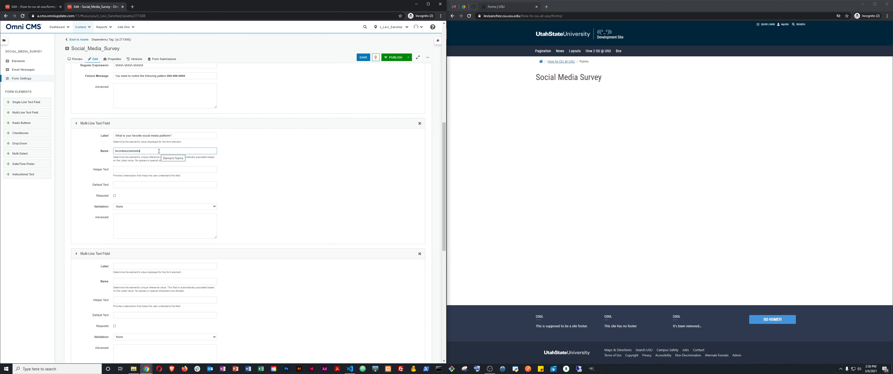
- Make the favorite platform field required, with a minimum length of 120 and the failure message "Please provide more details"
{"action": "left_click", "coordinate": [127, 169]}
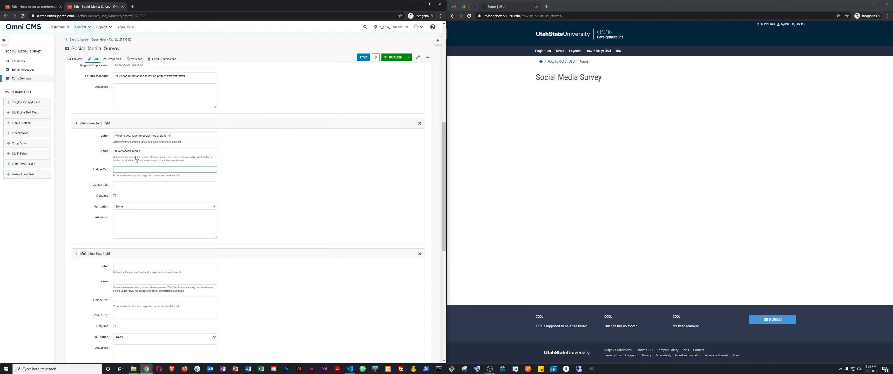
{"action": "left_click", "coordinate": [114, 196]}
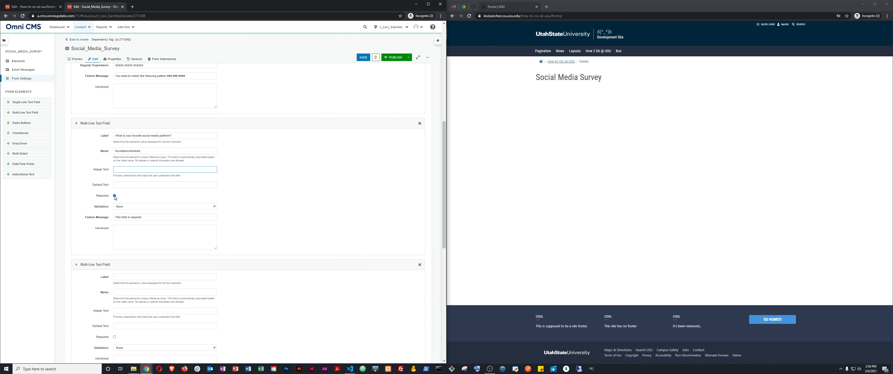
{"action": "left_click", "coordinate": [137, 206]}
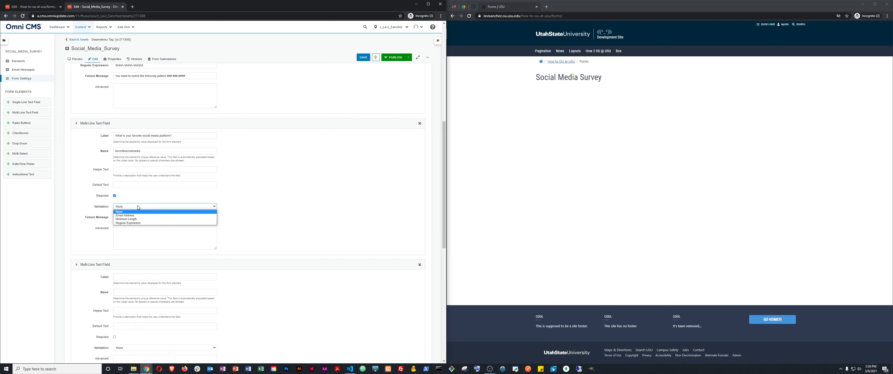
{"action": "left_click", "coordinate": [131, 219]}
{"action": "left_click", "coordinate": [131, 217]}
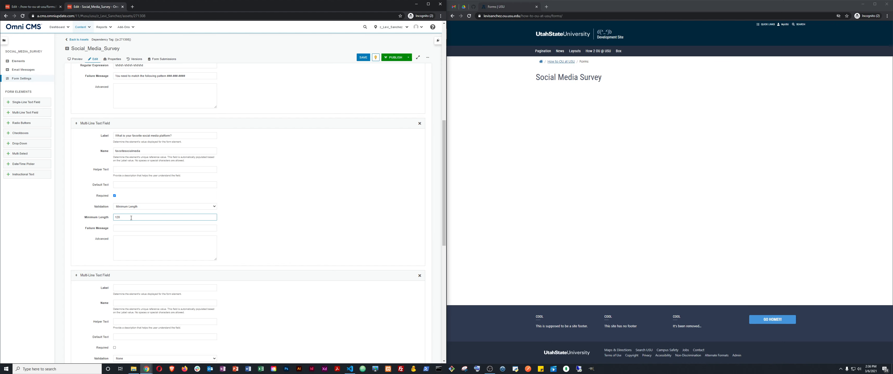
{"action": "left_click", "coordinate": [133, 226]}
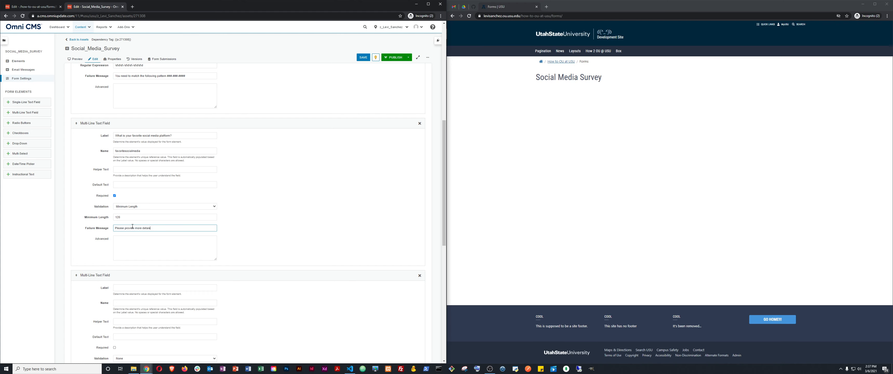
{"action": "type", "text": "."}
- Label the second multi-line text field "What is your least favorite social media platform?"
{"action": "scroll", "coordinate": [132, 226], "scroll_direction": "down", "scroll_amount": 3}
{"action": "left_click", "coordinate": [133, 234]}
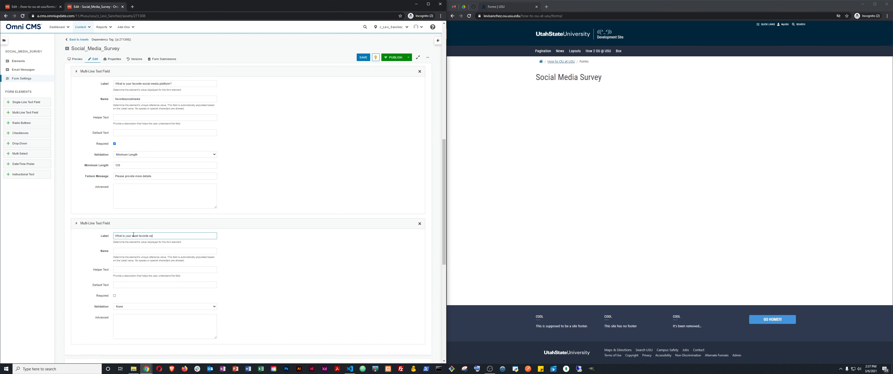
{"action": "key", "text": "BackSpace"}
{"action": "key", "text": "BackSpace"}
{"action": "key", "text": "Tab"}
{"action": "key", "text": "Tab"}
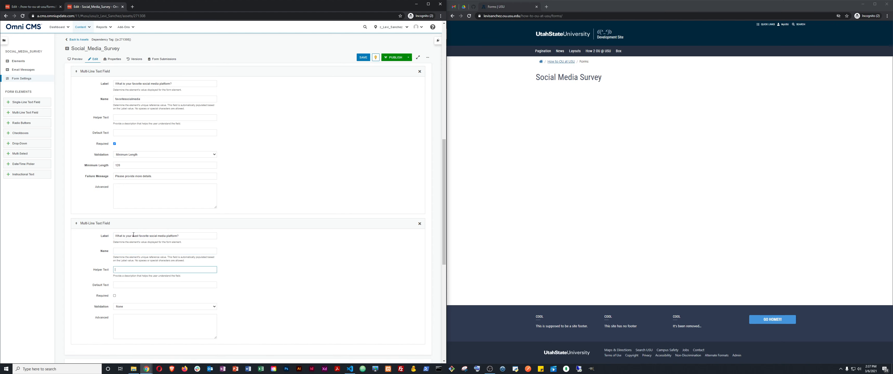
- Shorten the second multi-line field's reference name to "leastfavorite"
{"action": "key", "text": "shift+Tab"}
{"action": "key", "text": "shift+Tab"}
{"action": "key", "text": "Tab"}
{"action": "key", "text": "Home"}
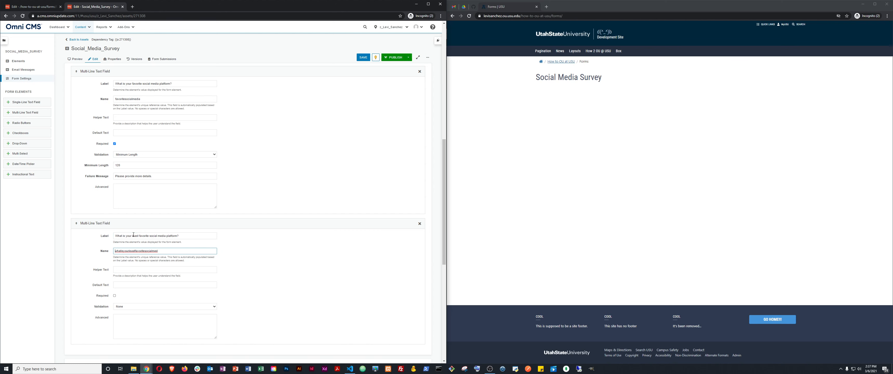
{"action": "key", "text": "Delete"}
{"action": "key", "text": "Delete"}
{"action": "key", "text": "End"}
{"action": "key", "text": "BackSpace"}
{"action": "key", "text": "BackSpace"}
{"action": "key", "text": "Tab"}
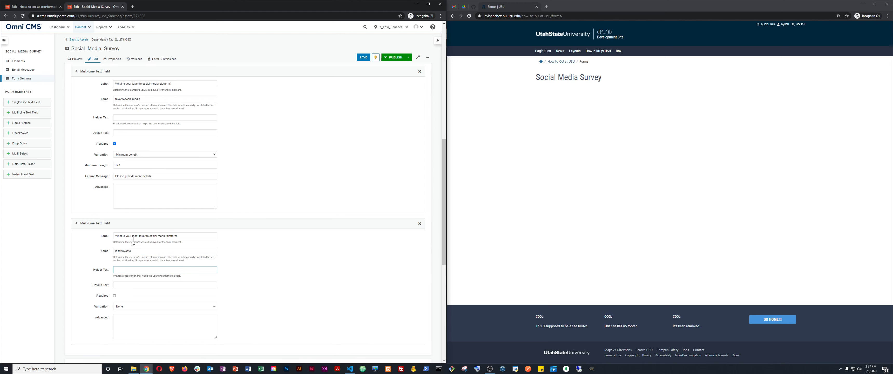
- Make the least favorite platform field required and validate it with a minimum length of 120
{"action": "left_click", "coordinate": [116, 295]}
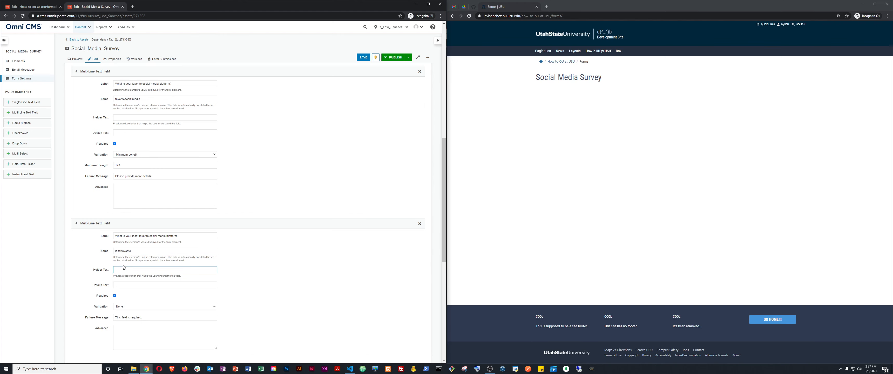
{"action": "scroll", "coordinate": [123, 262], "scroll_direction": "down", "scroll_amount": 1}
{"action": "scroll", "coordinate": [123, 262], "scroll_direction": "down", "scroll_amount": 1}
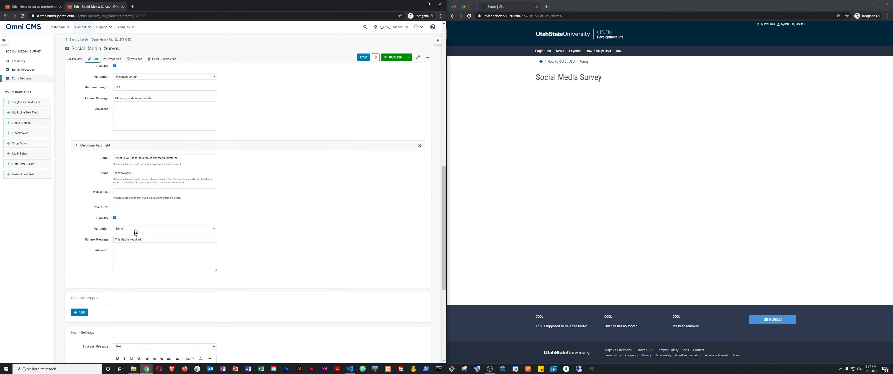
{"action": "left_click", "coordinate": [135, 229]}
{"action": "left_click", "coordinate": [125, 240]}
{"action": "left_click", "coordinate": [124, 240]}
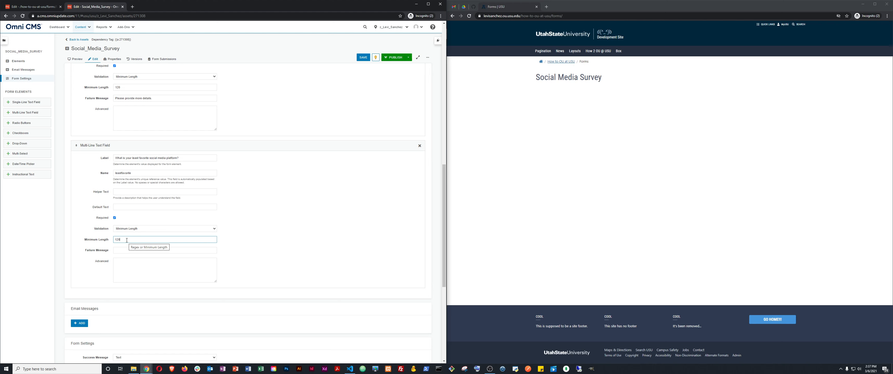
- Copy the favorite platform field's failure message "Please provide more details" into the least favorite platform field
{"action": "left_click", "coordinate": [133, 99]}
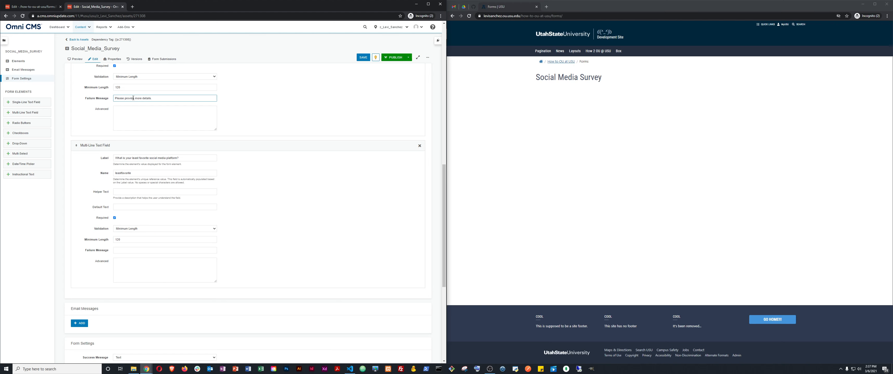
{"action": "triple_click", "coordinate": [134, 98]}
{"action": "key", "text": "ctrl+c"}
{"action": "left_click", "coordinate": [131, 250]}
{"action": "key", "text": "ctrl+v"}
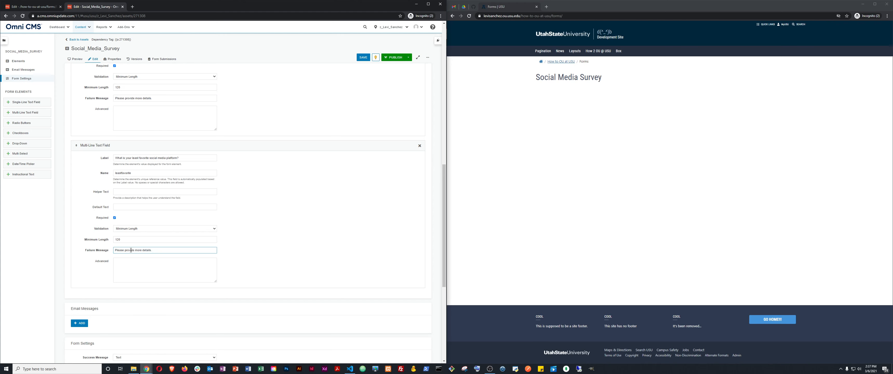
{"action": "left_click", "coordinate": [172, 263]}
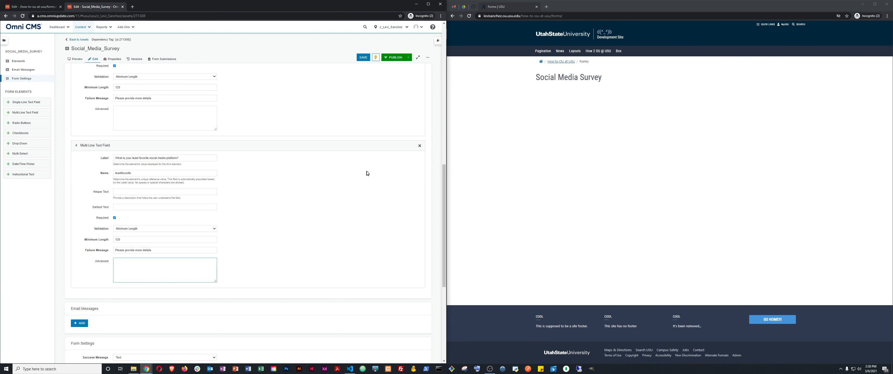
{"action": "scroll", "coordinate": [335, 243], "scroll_direction": "down", "scroll_amount": 8}
{"action": "scroll", "coordinate": [335, 244], "scroll_direction": "up", "scroll_amount": 7}
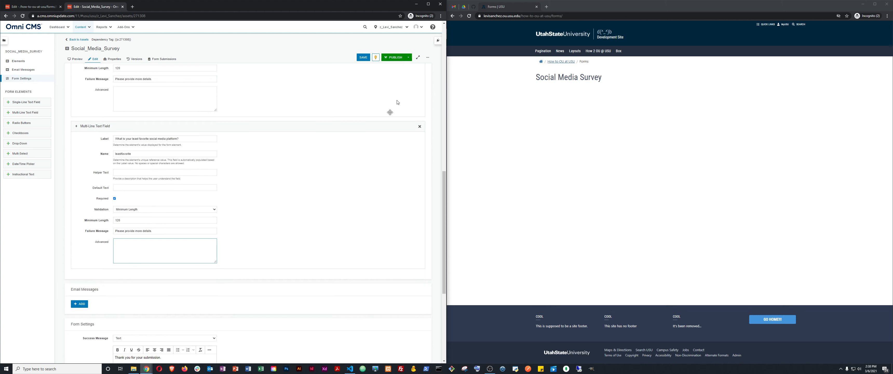
- Save the Social_Media_Survey form asset and publish it together with its subscribing page
{"action": "left_click", "coordinate": [363, 57]}
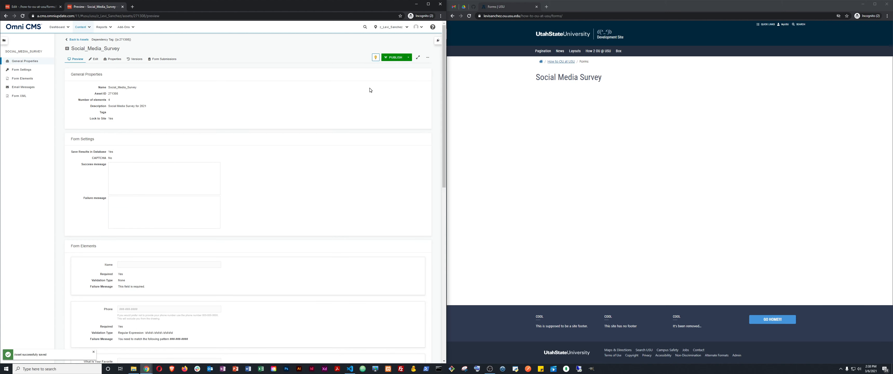
{"action": "left_click", "coordinate": [387, 60]}
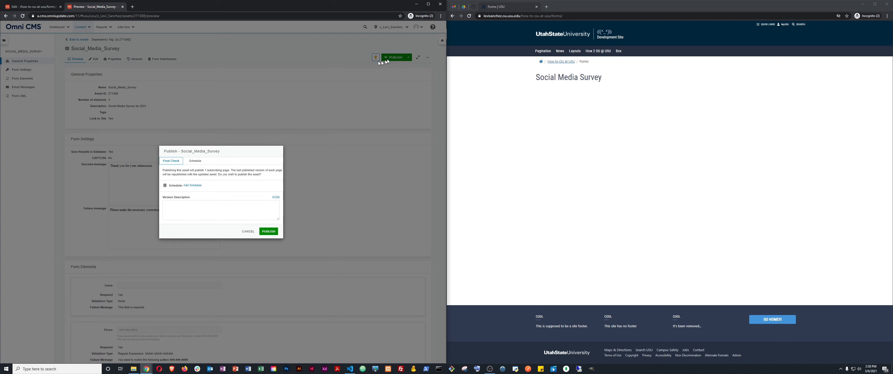
{"action": "left_click", "coordinate": [249, 231]}
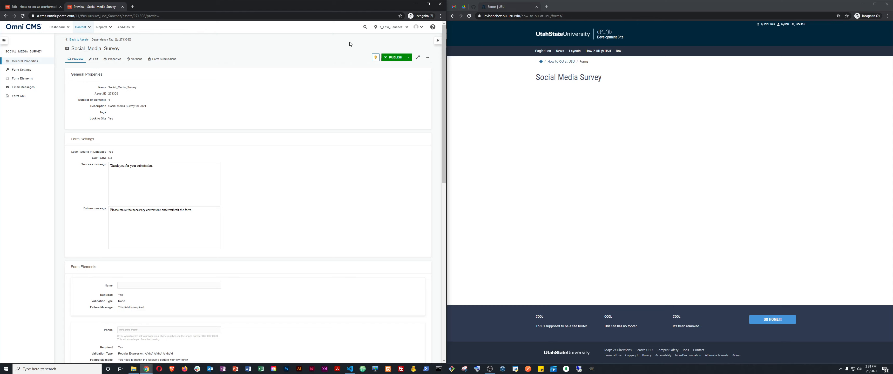
{"action": "left_click", "coordinate": [394, 58]}
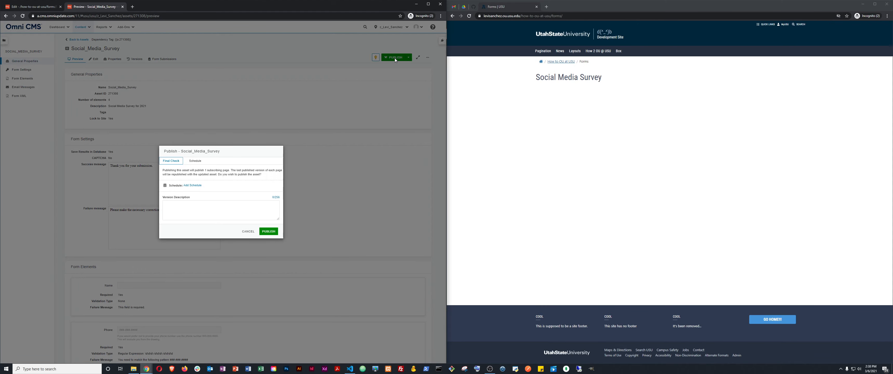
{"action": "left_click", "coordinate": [263, 231]}
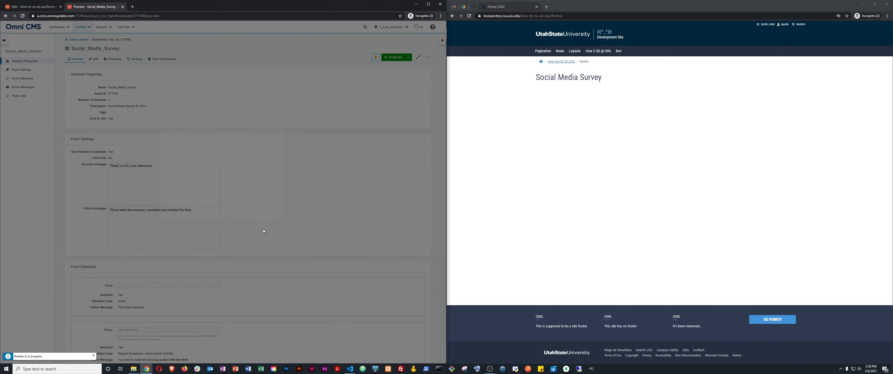
- Publish index.pcf with the version description "First publish of the social media survey" and reload the live forms page
{"action": "left_click", "coordinate": [38, 6]}
{"action": "left_click", "coordinate": [398, 57]}
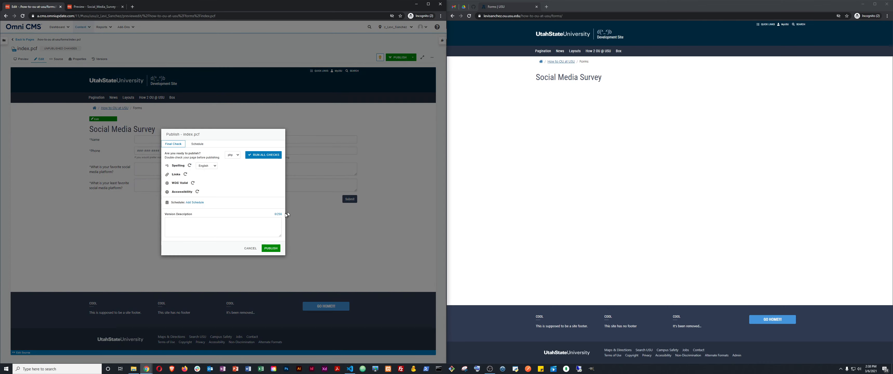
{"action": "left_click", "coordinate": [208, 233]}
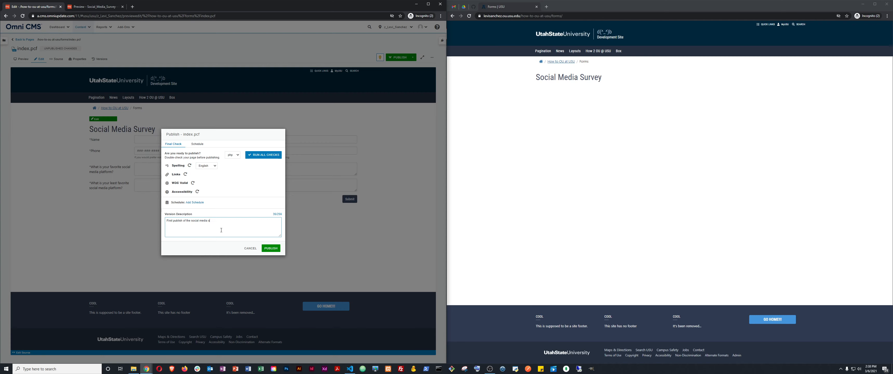
{"action": "type", "text": "ey"}
{"action": "left_click", "coordinate": [271, 248]}
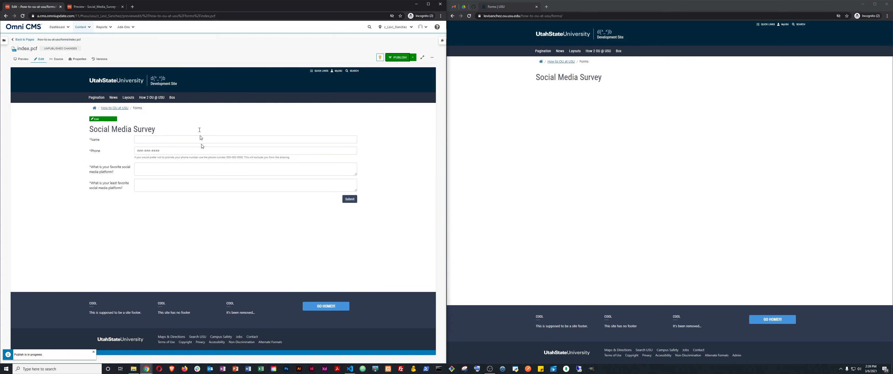
{"action": "left_click", "coordinate": [608, 119]}
{"action": "key", "text": "F5"}
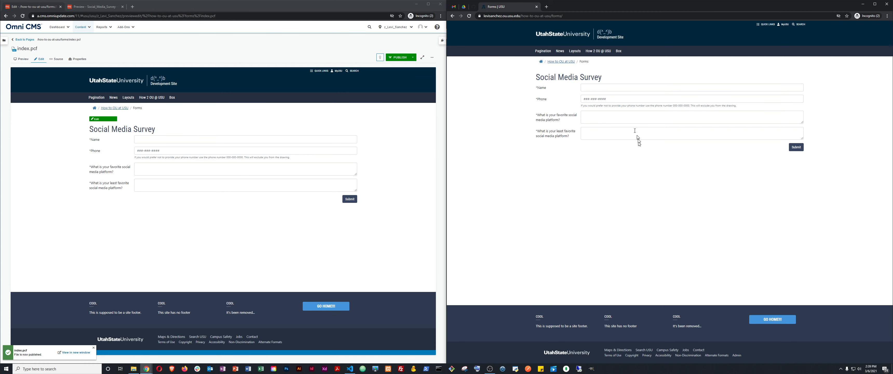
- Check out the Social_Media_Survey asset and view its form submissions
{"action": "left_click", "coordinate": [83, 7]}
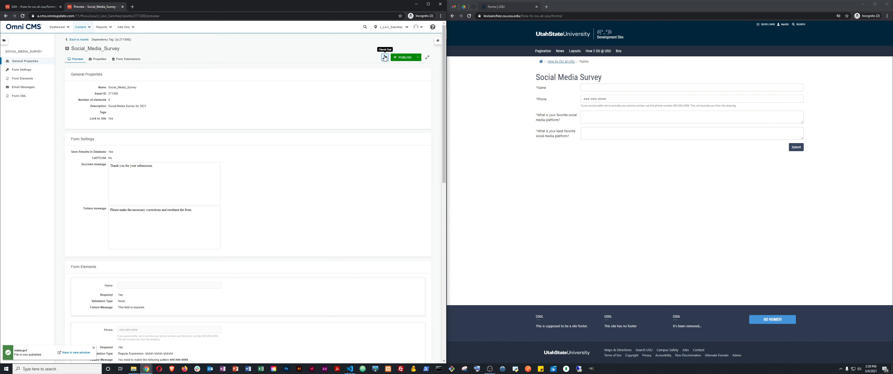
{"action": "left_click", "coordinate": [158, 61]}
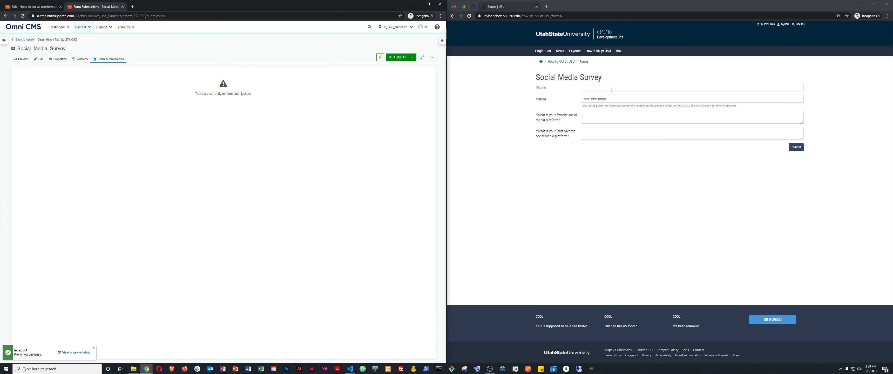
- Add an email message to the survey form asset and enter the recipient's e-mail address
{"action": "left_click", "coordinate": [40, 60]}
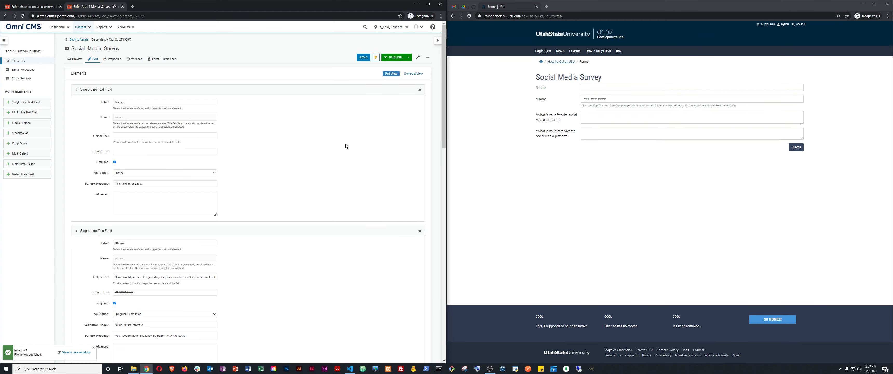
{"action": "left_click", "coordinate": [16, 70]}
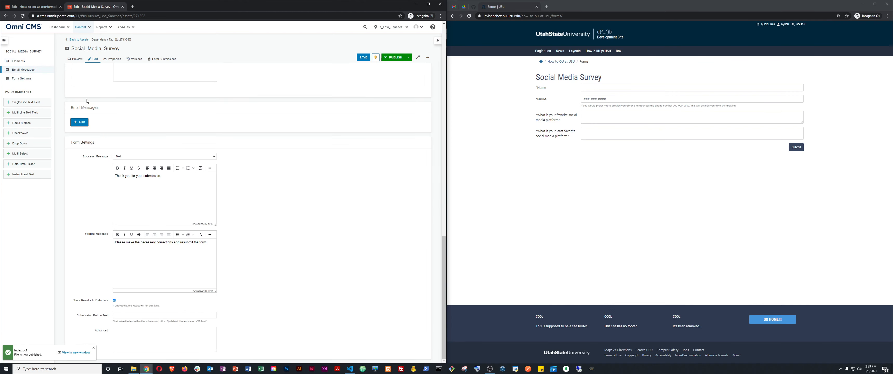
{"action": "left_click", "coordinate": [82, 124]}
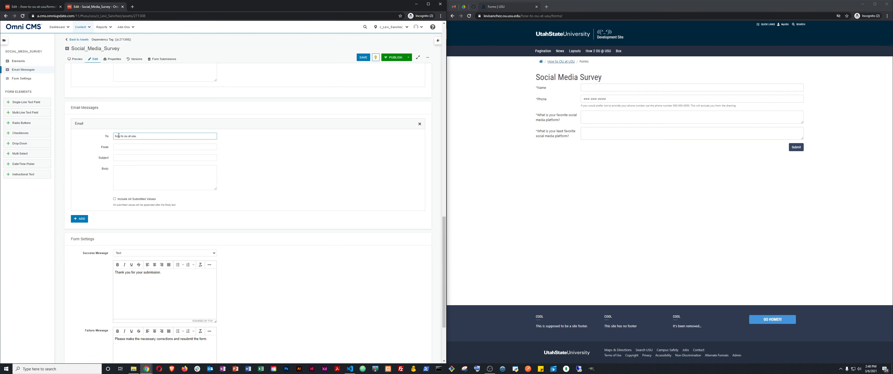
{"action": "type", "text": "@gmail.com"}
{"action": "key", "text": "Tab"}
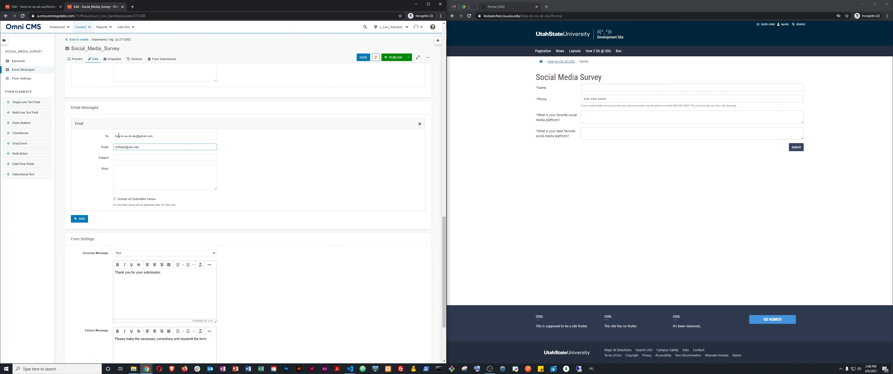
- Enter the sender's e-mail address for the email message and set its subject to "Social Media Survey 2021"
{"action": "key", "text": "ctrl+a"}
{"action": "key", "text": "Right"}
{"action": "key", "text": "BackSpace"}
{"action": "type", "text": "@usu.edu"}
{"action": "key", "text": "Left"}
{"action": "key", "text": "Left"}
{"action": "key", "text": "Left"}
{"action": "key", "text": "Tab"}
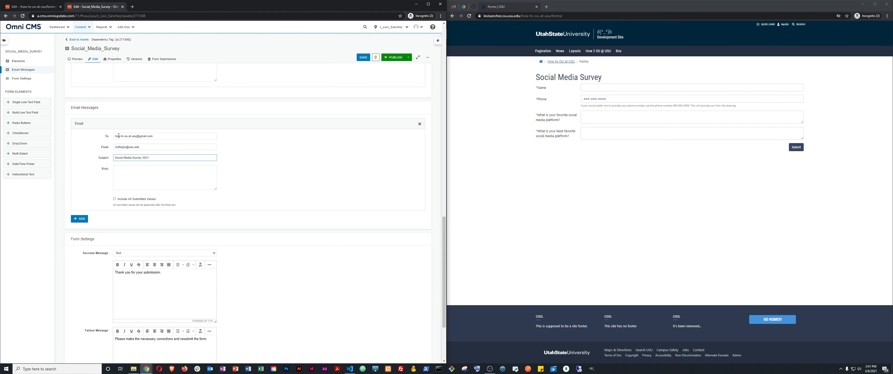
- Write the email body "There was a submission to the Social Media Survey."
{"action": "left_click", "coordinate": [142, 179]}
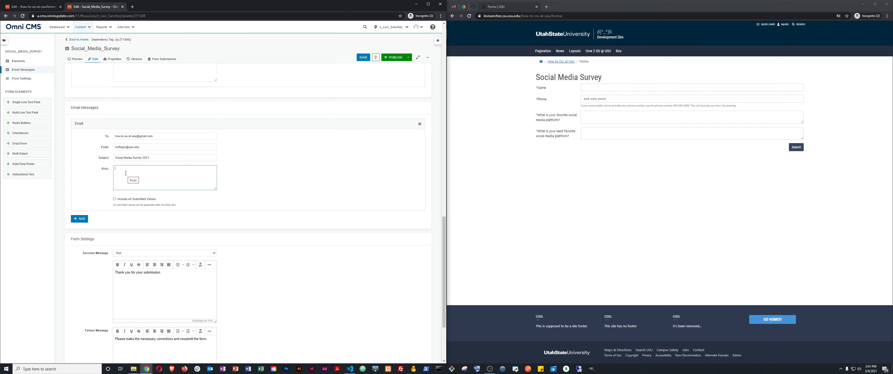
{"action": "type", "text": "W"}
{"action": "right_click", "coordinate": [176, 169]}
{"action": "left_click", "coordinate": [188, 174]}
- Include all submitted values in the email message
{"action": "scroll", "coordinate": [198, 157], "scroll_direction": "up", "scroll_amount": 6}
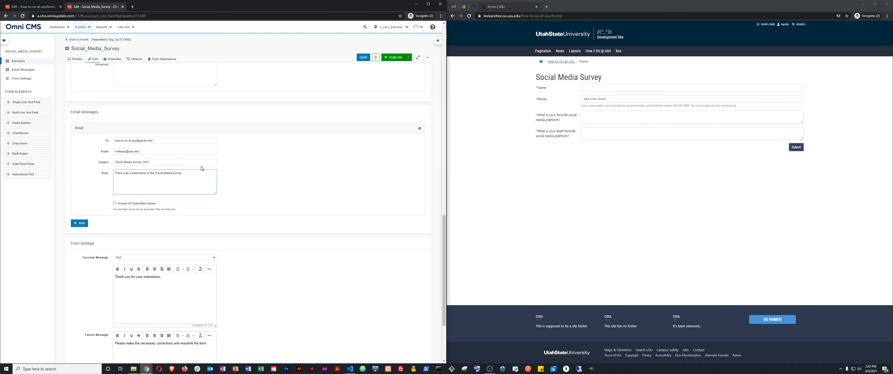
{"action": "scroll", "coordinate": [200, 129], "scroll_direction": "up", "scroll_amount": 11}
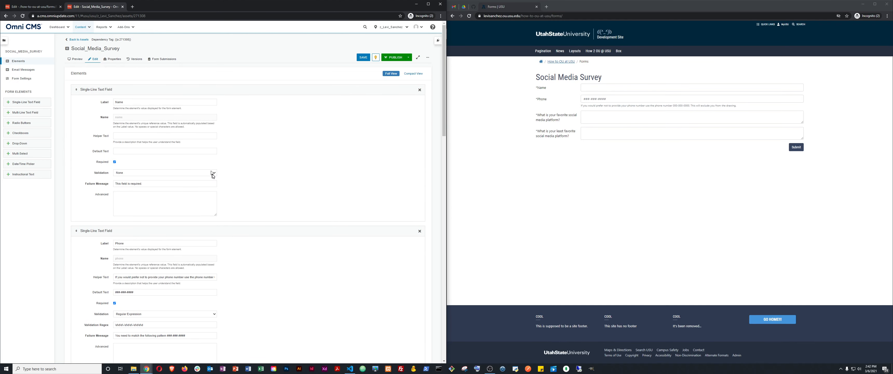
{"action": "scroll", "coordinate": [213, 178], "scroll_direction": "down", "scroll_amount": 13}
{"action": "scroll", "coordinate": [213, 177], "scroll_direction": "down", "scroll_amount": 7}
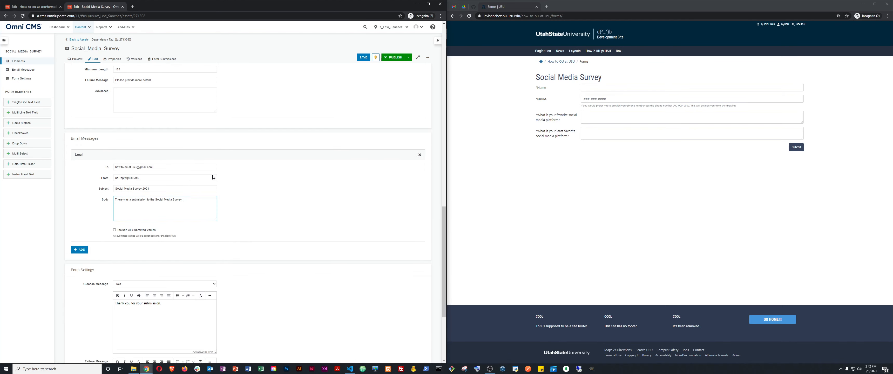
{"action": "left_click", "coordinate": [115, 167]}
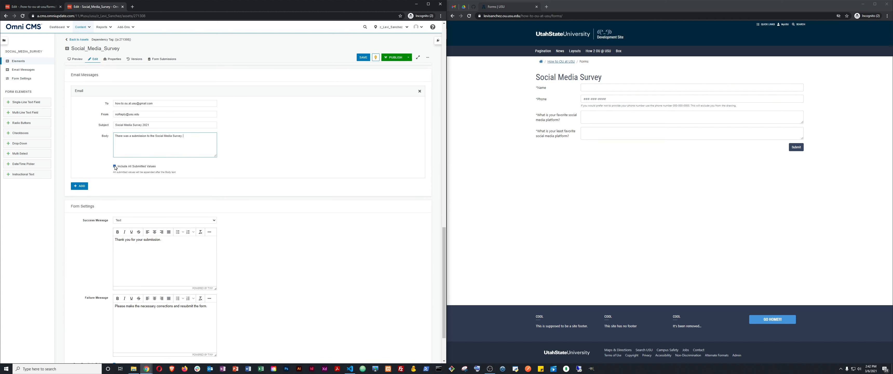
- Save the survey form asset with its email message and publish it with a short version description
{"action": "left_click", "coordinate": [171, 154]}
{"action": "scroll", "coordinate": [176, 198], "scroll_direction": "up", "scroll_amount": 4}
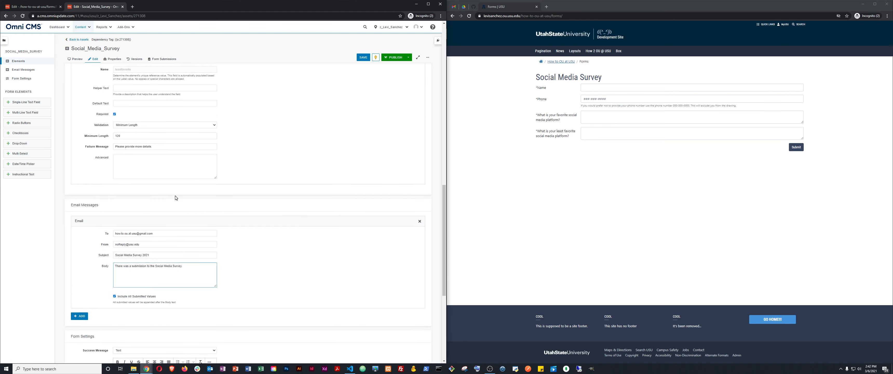
{"action": "scroll", "coordinate": [175, 175], "scroll_direction": "up", "scroll_amount": 1}
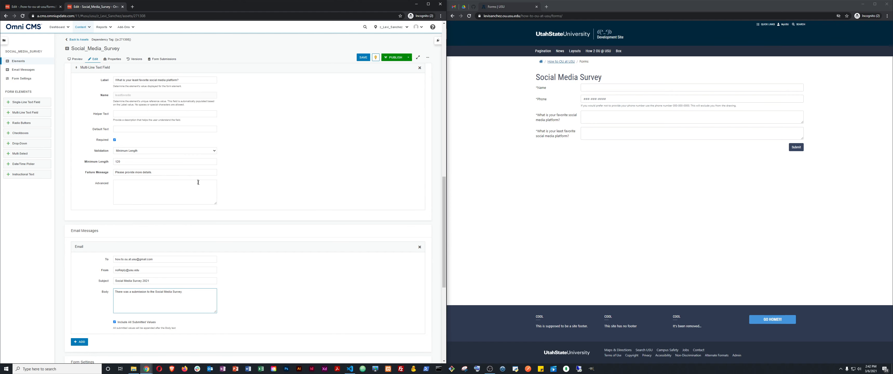
{"action": "scroll", "coordinate": [195, 208], "scroll_direction": "down", "scroll_amount": 5}
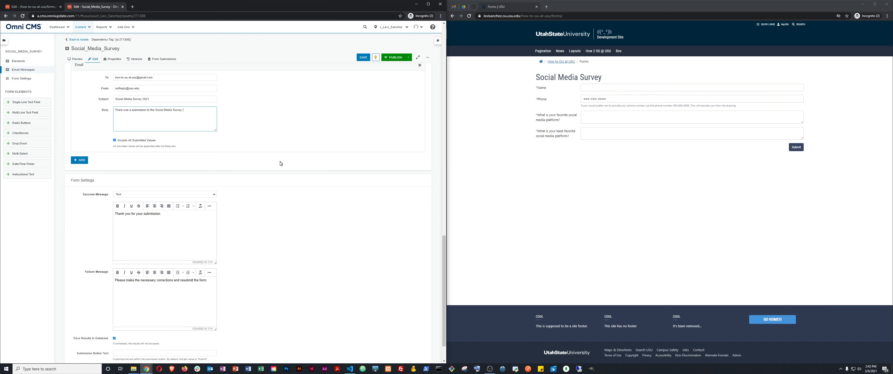
{"action": "scroll", "coordinate": [249, 235], "scroll_direction": "down", "scroll_amount": 1}
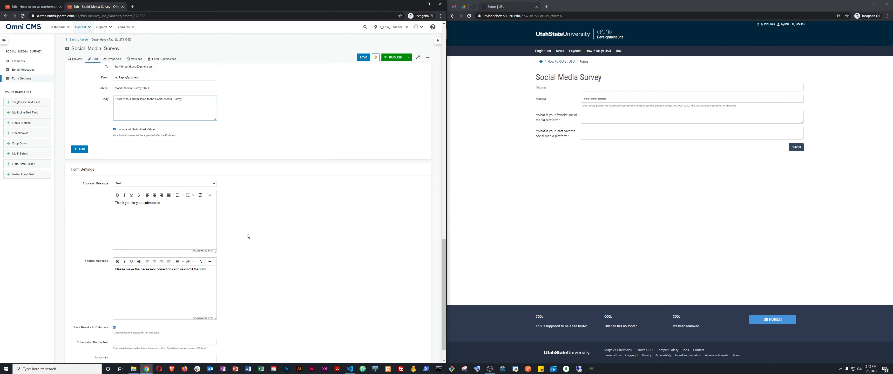
{"action": "scroll", "coordinate": [248, 236], "scroll_direction": "up", "scroll_amount": 5}
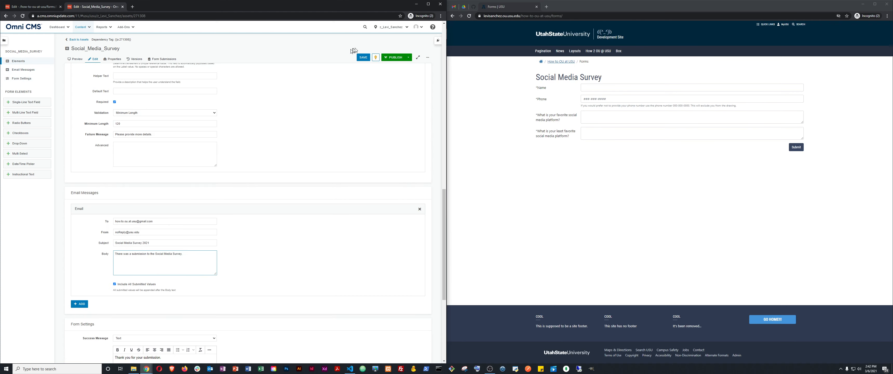
{"action": "left_click", "coordinate": [363, 57]}
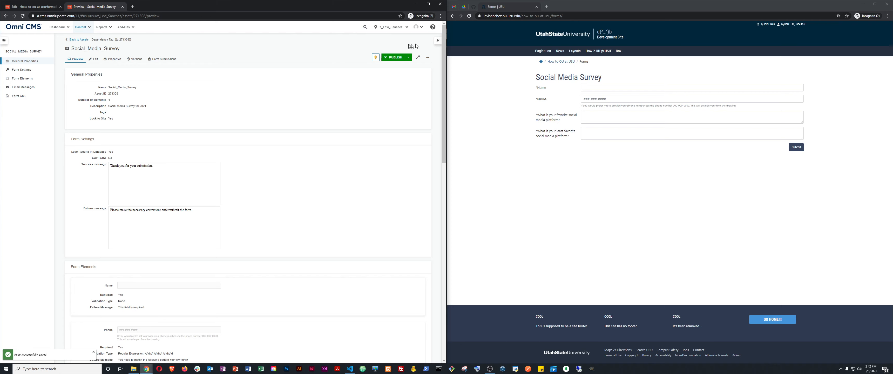
{"action": "left_click", "coordinate": [392, 58]}
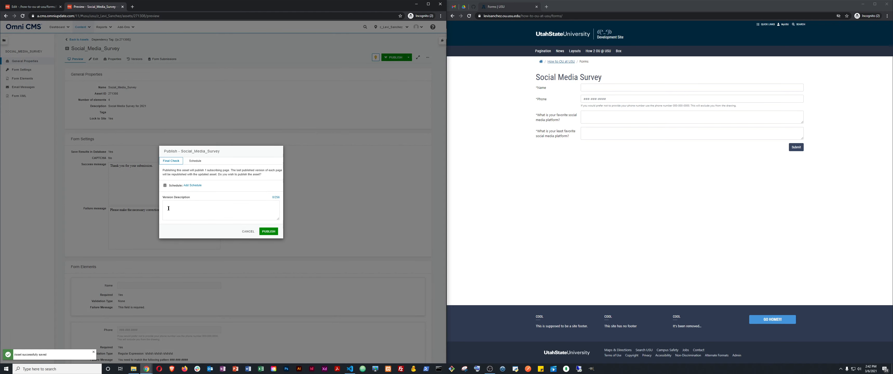
{"action": "left_click", "coordinate": [249, 209]}
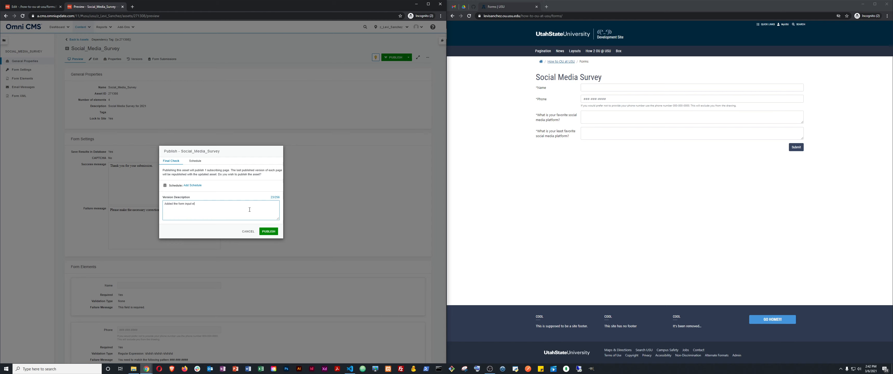
{"action": "key", "text": "Tab"}
{"action": "key", "text": "Tab"}
{"action": "key", "text": "Return"}
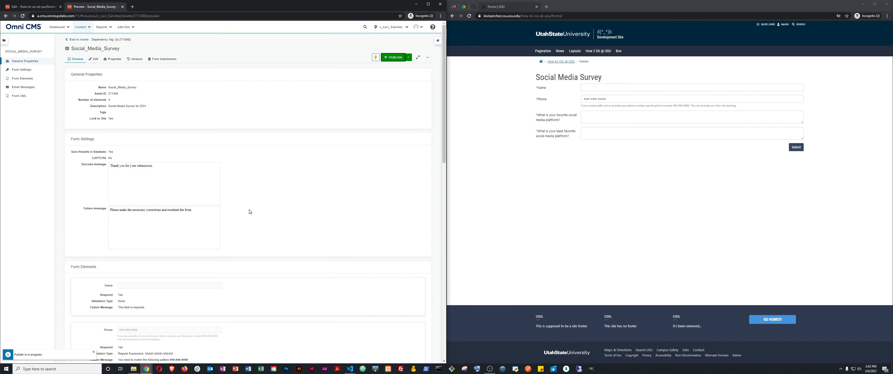
- Check out index.pcf and publish the page again without a version description
{"action": "left_click", "coordinate": [39, 10]}
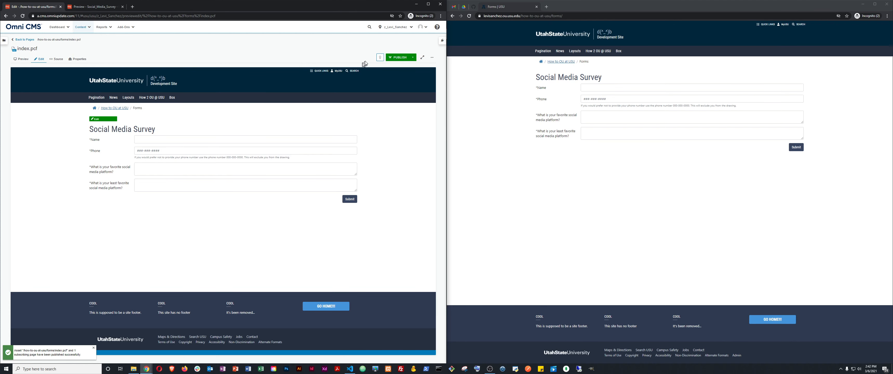
{"action": "left_click", "coordinate": [380, 59]}
{"action": "left_click", "coordinate": [399, 57]}
{"action": "left_click", "coordinate": [270, 248]}
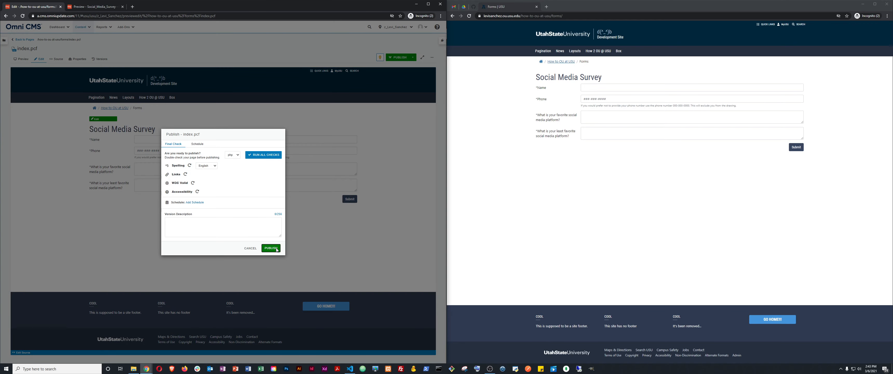
- Reload the live forms page and enter "Name" in the survey's Name field
{"action": "left_click", "coordinate": [538, 175]}
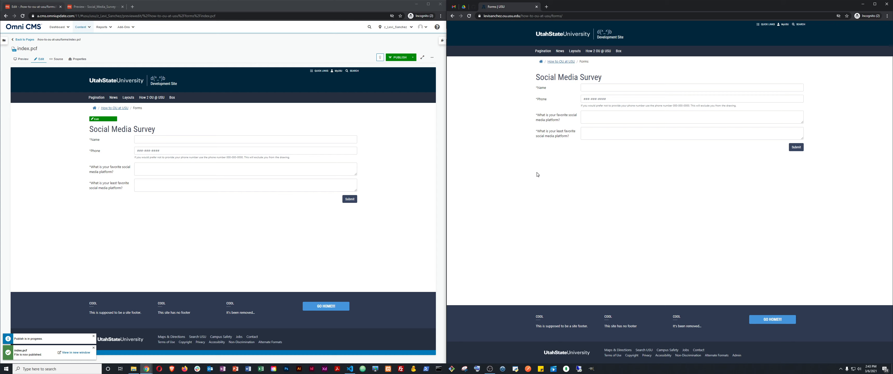
{"action": "key", "text": "F5"}
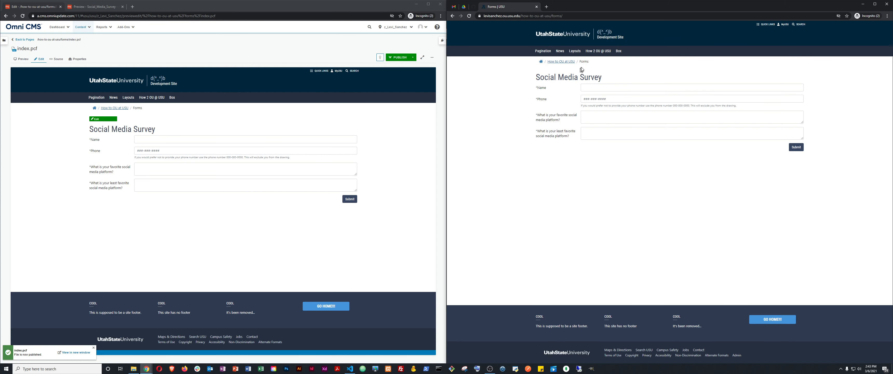
{"action": "left_click", "coordinate": [595, 87]}
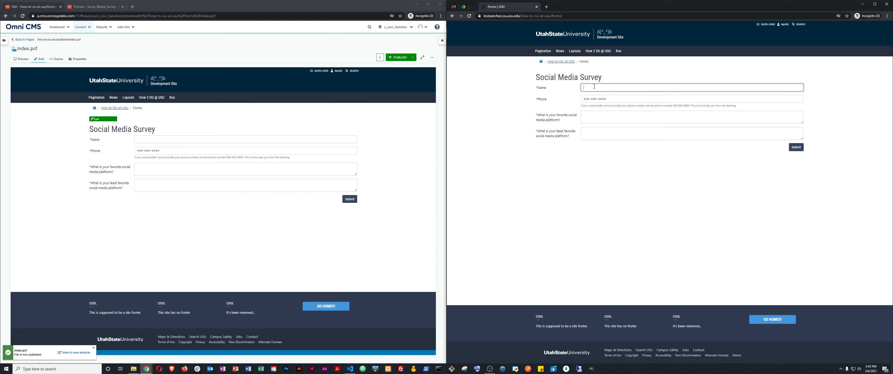
{"action": "type", "text": "Name"}
{"action": "key", "text": "Tab"}
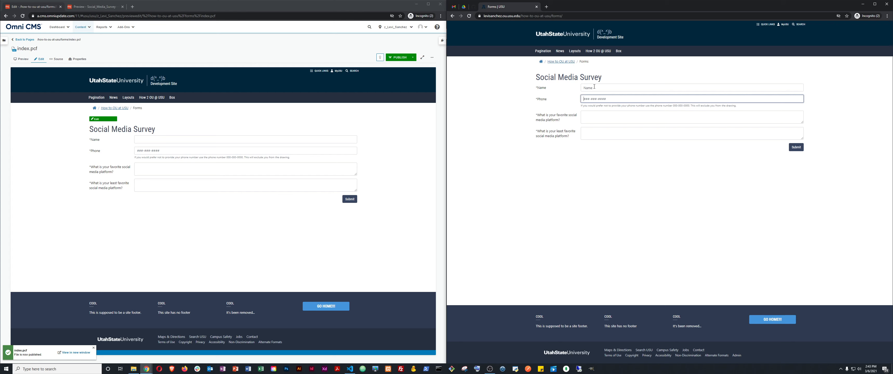
{"action": "type", "text": "phone"}
{"action": "left_click_drag", "start_coordinate": [580, 105], "coordinate": [725, 110]}
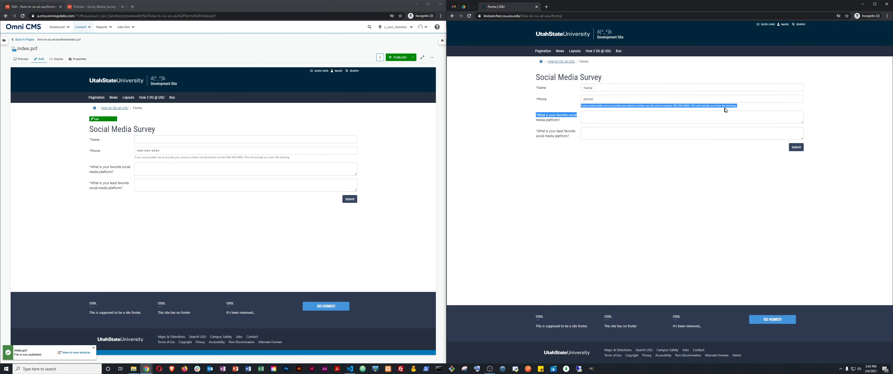
{"action": "left_click", "coordinate": [646, 99]}
{"action": "key", "text": "ctrl+a"}
{"action": "key", "text": "BackSpace"}
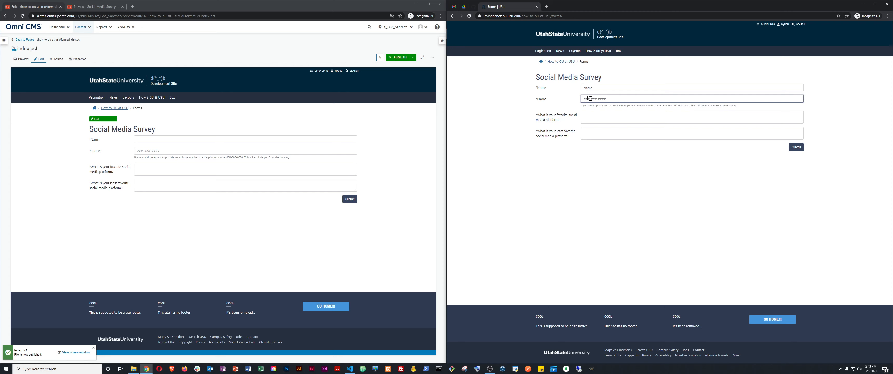
- Check out the Social_Media_Survey asset and open it for editing at the Phone element's default text
{"action": "left_click", "coordinate": [78, 8]}
{"action": "scroll", "coordinate": [134, 148], "scroll_direction": "down", "scroll_amount": 10}
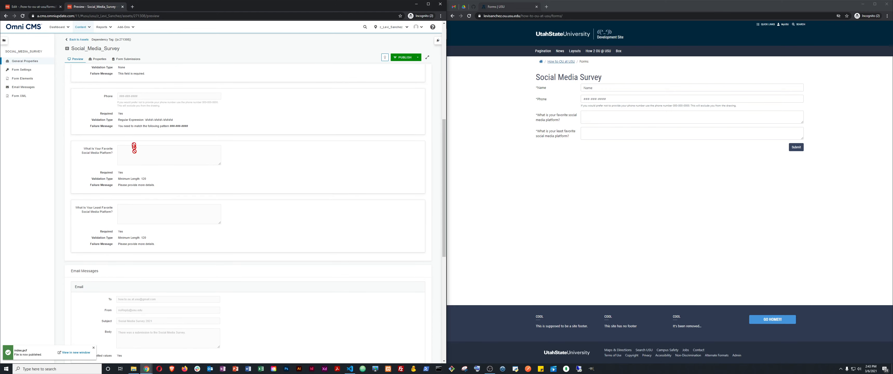
{"action": "scroll", "coordinate": [135, 131], "scroll_direction": "up", "scroll_amount": 1}
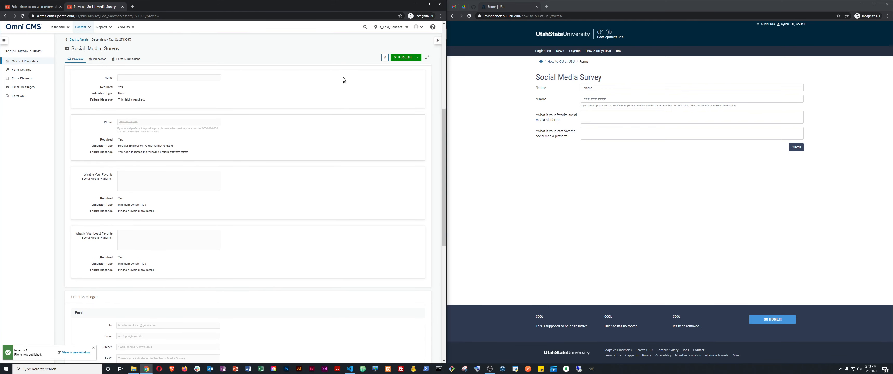
{"action": "left_click", "coordinate": [385, 57]}
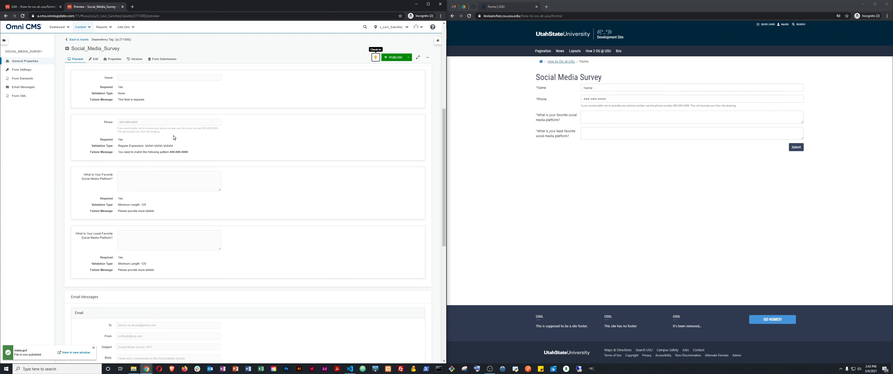
{"action": "left_click", "coordinate": [93, 59]}
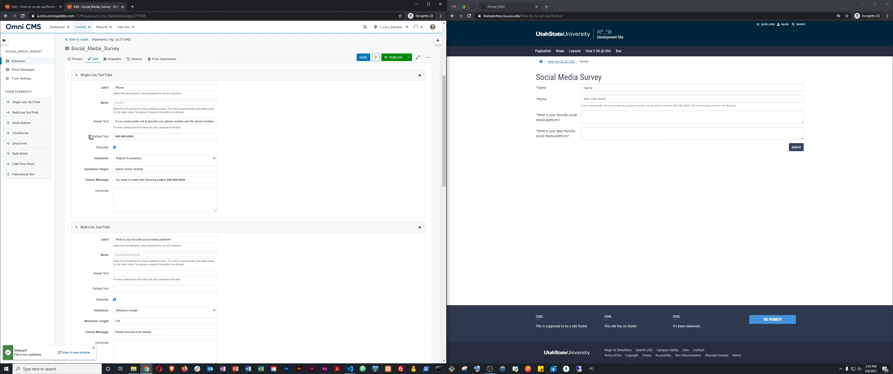
{"action": "left_click", "coordinate": [110, 138]}
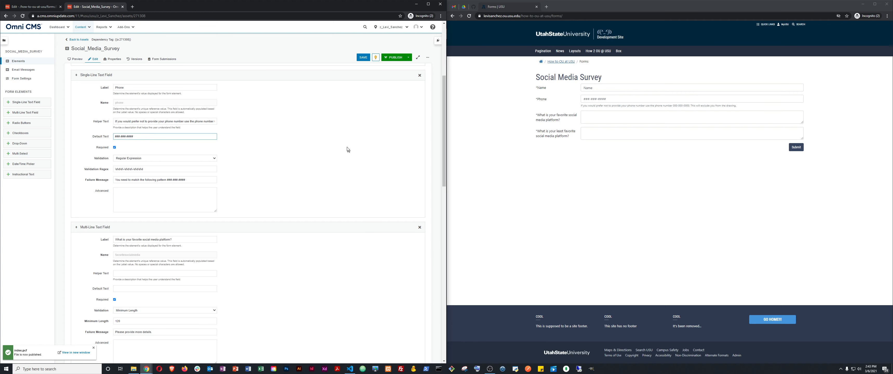
- Enter the text "phone" in the Phone field of the live survey form
{"action": "left_click", "coordinate": [594, 106]}
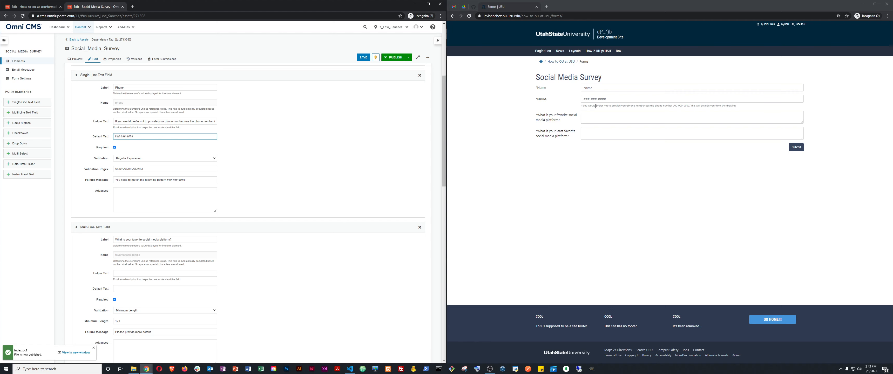
{"action": "left_click", "coordinate": [590, 115]}
{"action": "left_click", "coordinate": [592, 100]}
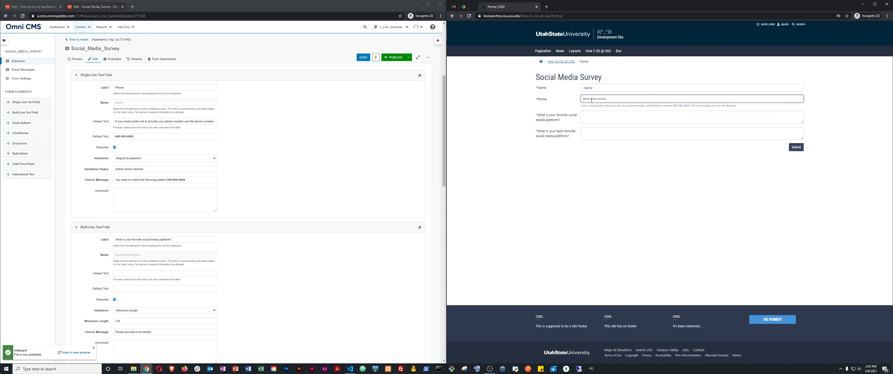
{"action": "type", "text": "phone"}
- Answer the favorite platform question with "Something Something" and the least favorite with "Something", and submit the live form
{"action": "left_click", "coordinate": [591, 117]}
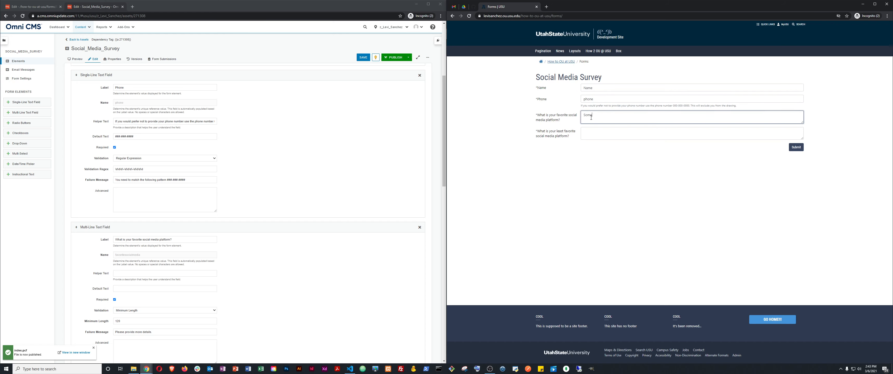
{"action": "type", "text": "Something"}
{"action": "double_click", "coordinate": [591, 116]}
{"action": "key", "text": "ctrl+c"}
{"action": "key", "text": "Right"}
{"action": "key", "text": "ctrl+v"}
{"action": "key", "text": "Tab"}
{"action": "key", "text": "ctrl+v"}
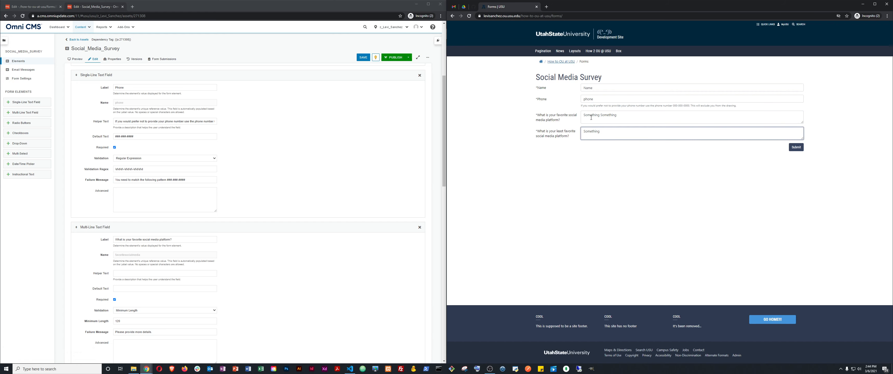
{"action": "key", "text": "ctrl+v"}
{"action": "key", "text": "ctrl+shift+Left"}
{"action": "key", "text": "BackSpace"}
{"action": "left_click", "coordinate": [797, 148]}
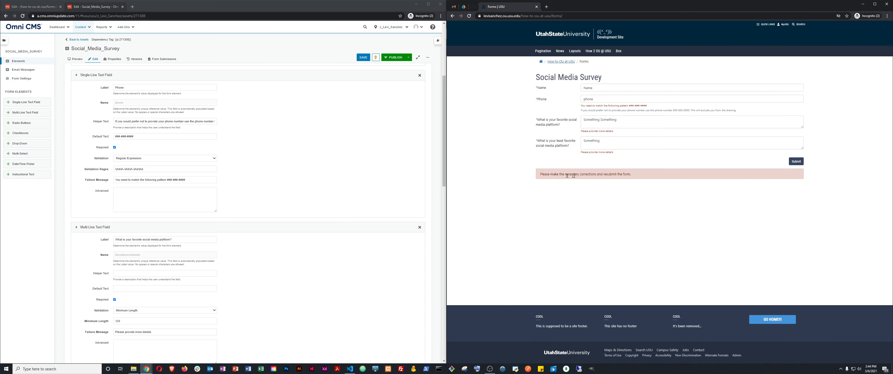
- Compare the error messages on the live form with the failure messages configured in the survey asset
{"action": "scroll", "coordinate": [325, 194], "scroll_direction": "down", "scroll_amount": 6}
{"action": "scroll", "coordinate": [317, 199], "scroll_direction": "down", "scroll_amount": 5}
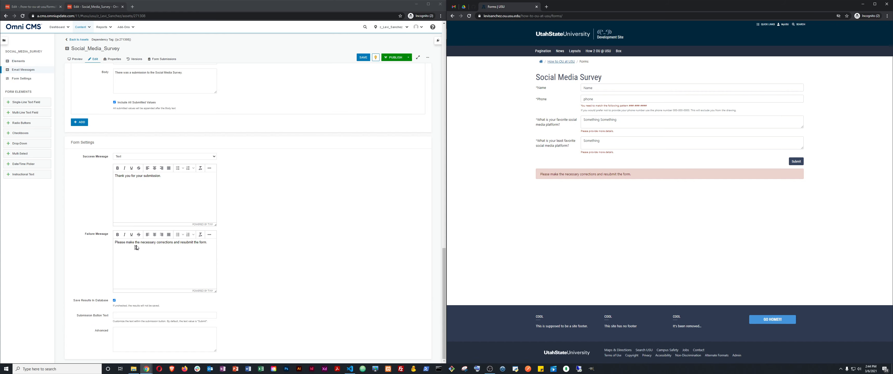
{"action": "triple_click", "coordinate": [594, 175]}
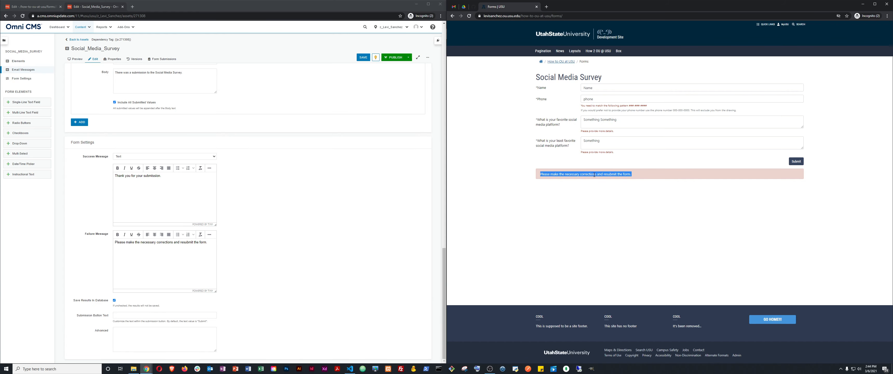
{"action": "left_click", "coordinate": [629, 175]}
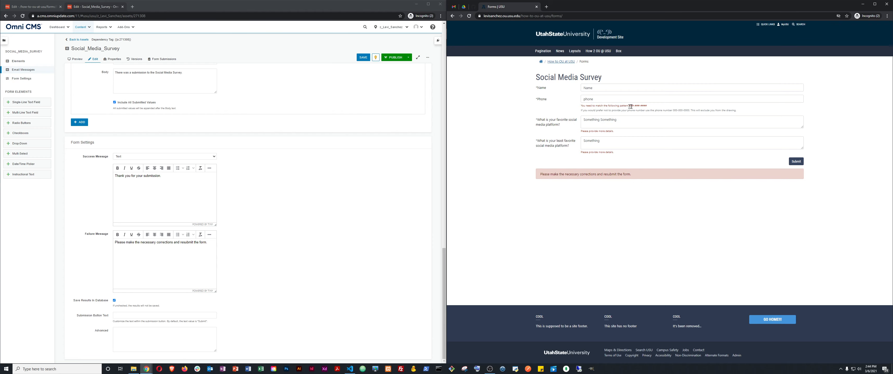
{"action": "scroll", "coordinate": [239, 175], "scroll_direction": "up", "scroll_amount": 10}
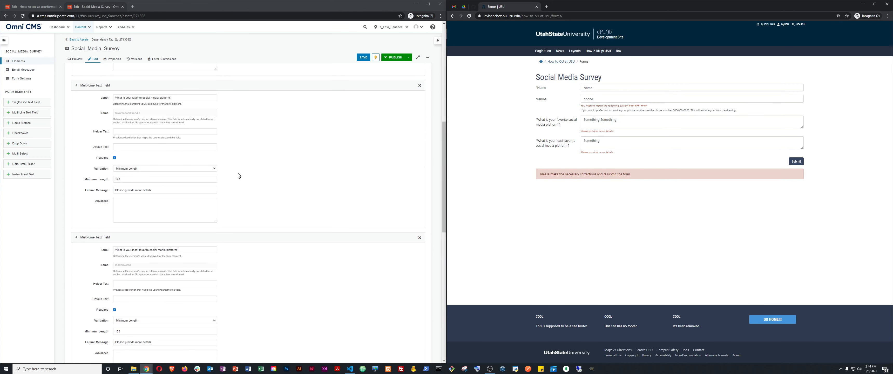
{"action": "scroll", "coordinate": [238, 175], "scroll_direction": "up", "scroll_amount": 4}
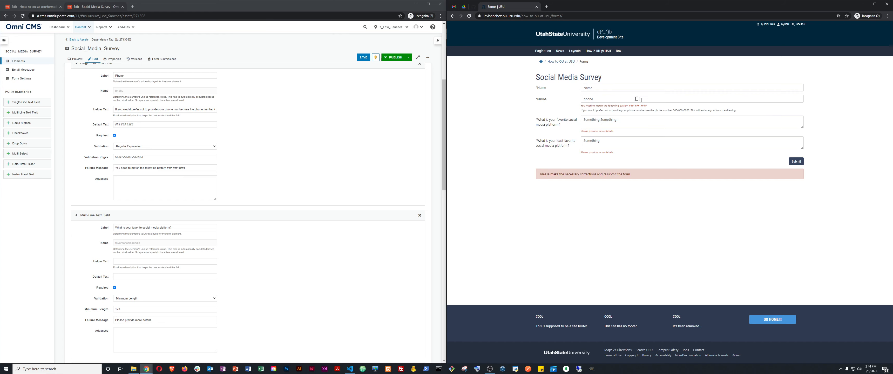
- Replace the Phone entry on the live form with an all-zero placeholder number in the required pattern
{"action": "left_click", "coordinate": [618, 99]}
{"action": "key", "text": "ctrl+a"}
{"action": "key", "text": "BackSpace"}
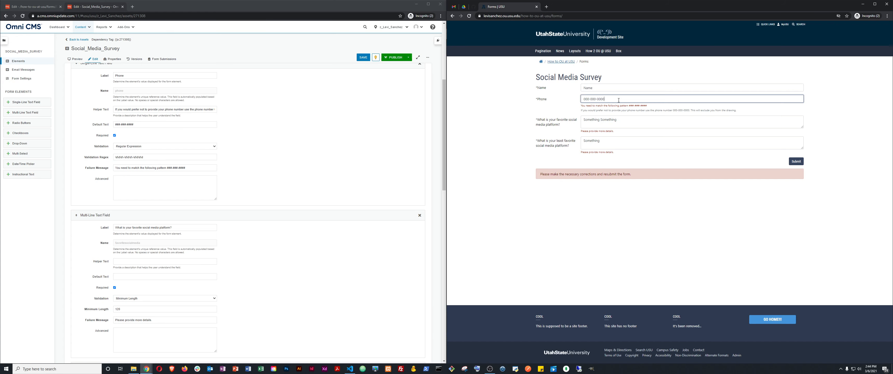
- Lengthen both social media platform answers to the word "Something" repeated six times and resubmit the live form
{"action": "left_click", "coordinate": [620, 120]}
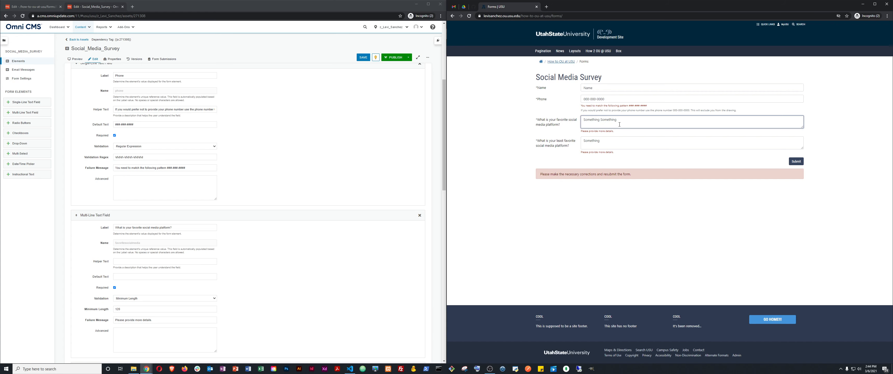
{"action": "key", "text": "ctrl+a"}
{"action": "key", "text": "ctrl+c"}
{"action": "key", "text": "ctrl+v"}
{"action": "key", "text": "ctrl+v"}
{"action": "key", "text": "ctrl+v"}
{"action": "key", "text": "ctrl+a"}
{"action": "key", "text": "ctrl+c"}
{"action": "key", "text": "Tab"}
{"action": "key", "text": "ctrl+a"}
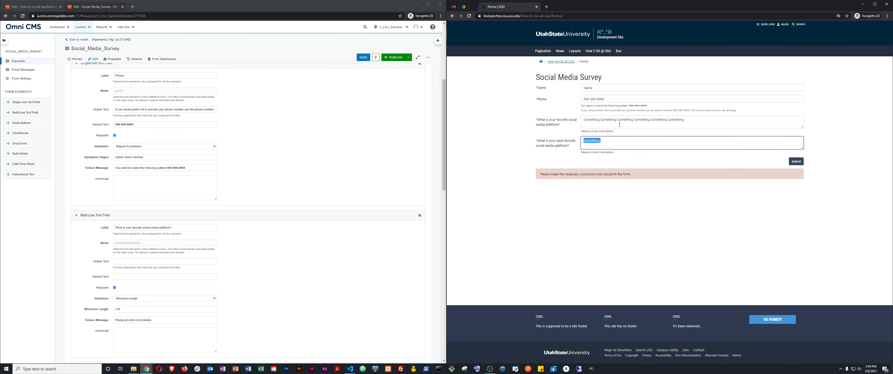
{"action": "key", "text": "ctrl+v"}
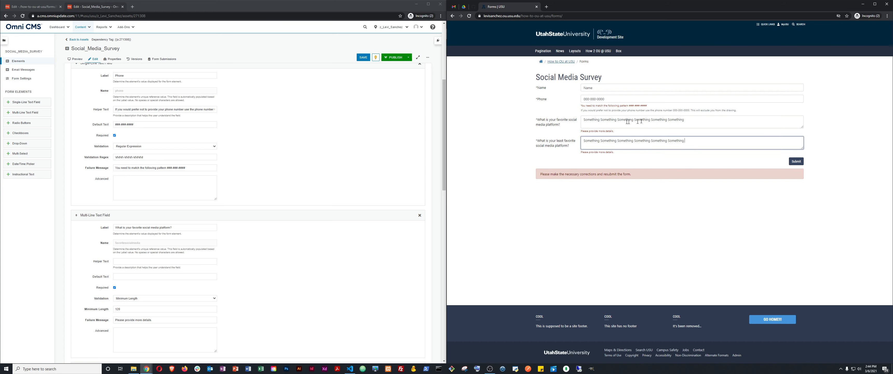
{"action": "left_click", "coordinate": [792, 162]}
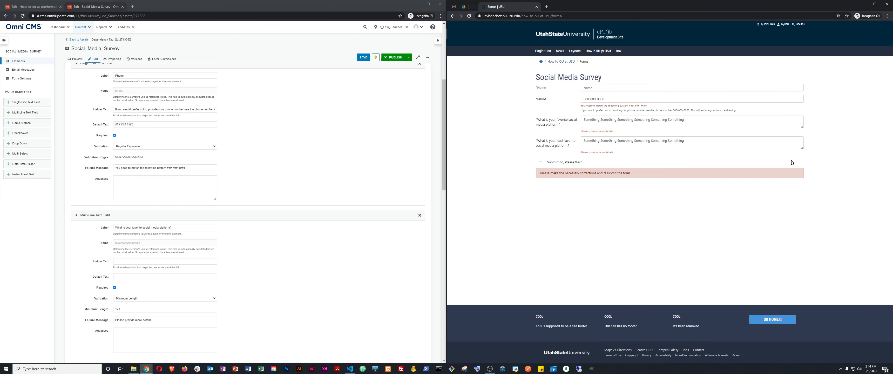
- Extend both platform answers to "Something" repeated twelve times and submit the live form again
{"action": "left_click", "coordinate": [692, 119]}
{"action": "key", "text": "ctrl+a"}
{"action": "key", "text": "ctrl+v"}
{"action": "key", "text": "ctrl+v"}
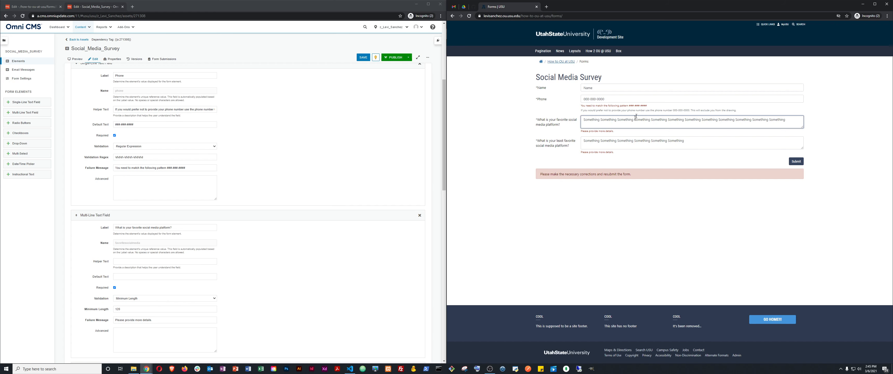
{"action": "key", "text": "ctrl+a"}
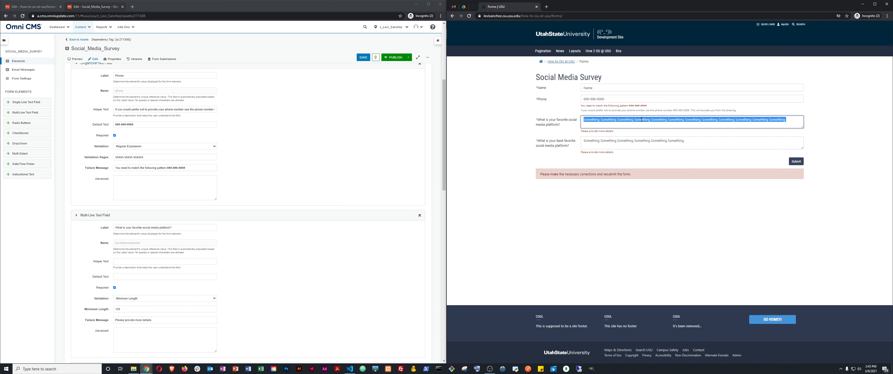
{"action": "key", "text": "Tab"}
{"action": "key", "text": "ctrl+a"}
{"action": "key", "text": "ctrl+v"}
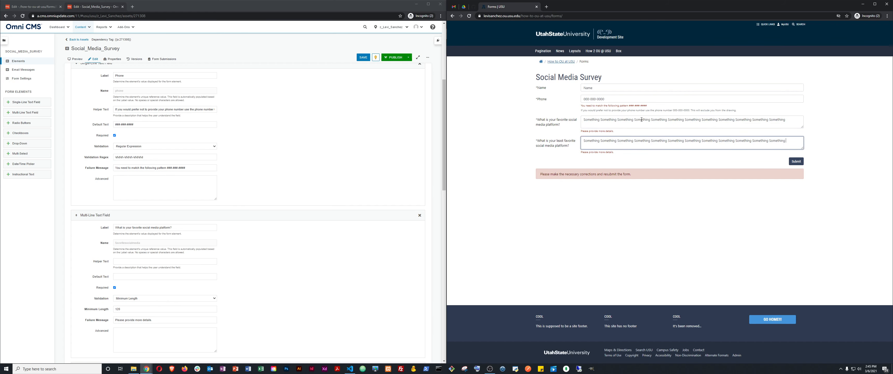
{"action": "left_click", "coordinate": [797, 161]}
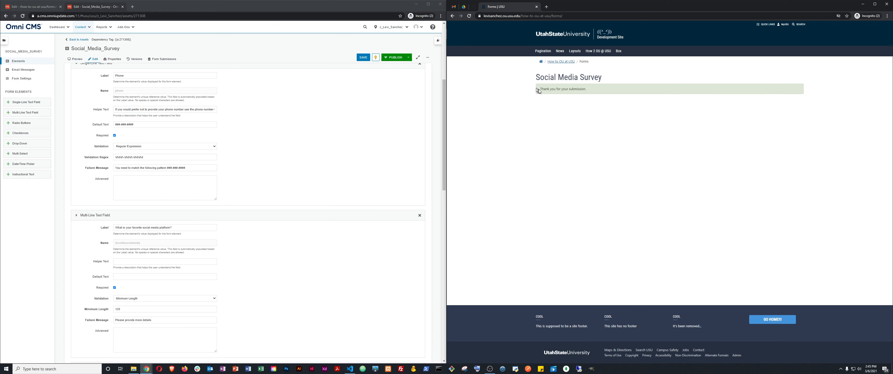
- Review the success message on the live form and check the Gmail inbox for the survey's email notification
{"action": "left_click_drag", "start_coordinate": [541, 89], "coordinate": [588, 89]}
{"action": "left_click", "coordinate": [589, 89]}
{"action": "scroll", "coordinate": [272, 199], "scroll_direction": "up", "scroll_amount": 5}
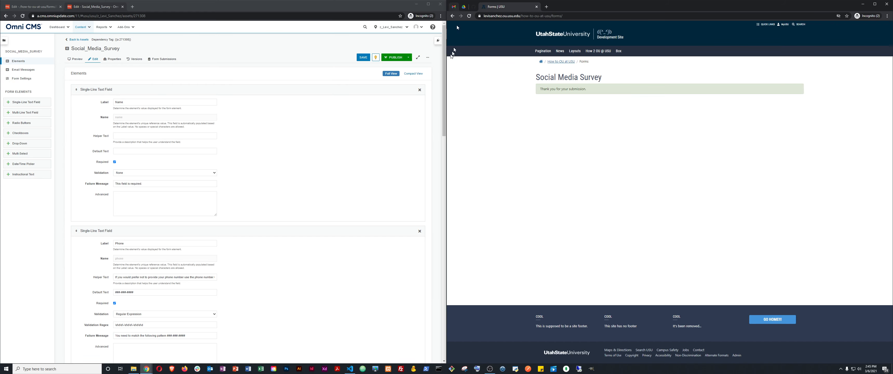
{"action": "left_click", "coordinate": [455, 7]}
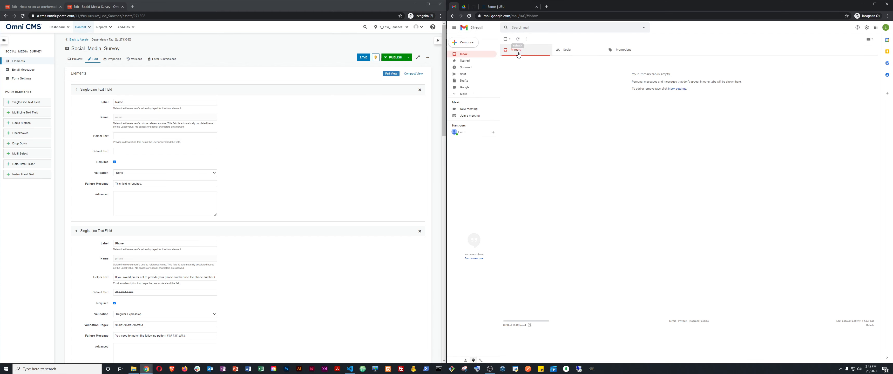
{"action": "scroll", "coordinate": [227, 226], "scroll_direction": "down", "scroll_amount": 5}
{"action": "scroll", "coordinate": [228, 225], "scroll_direction": "down", "scroll_amount": 6}
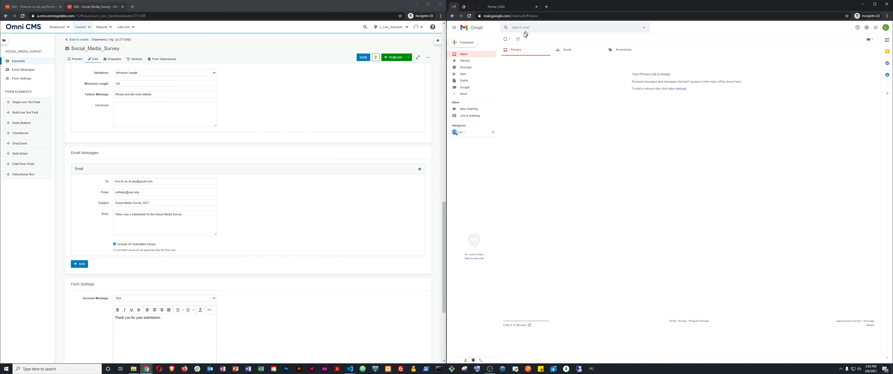
{"action": "left_click", "coordinate": [514, 10]}
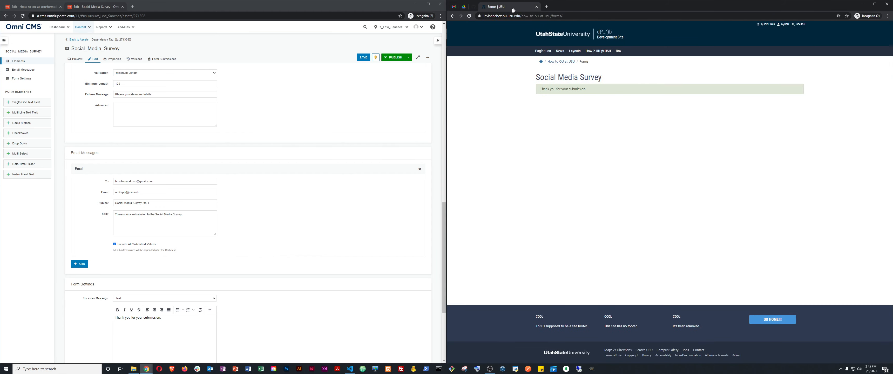
{"action": "left_click", "coordinate": [454, 7]}
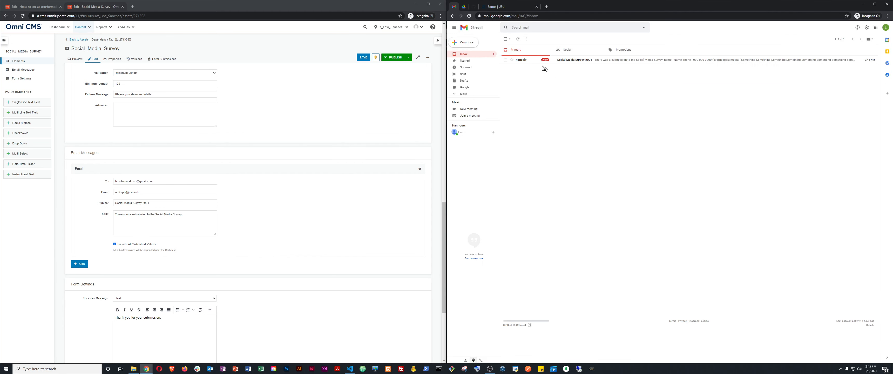
- Open the "Social Media Survey 2021" email and compare its body text and subject with the form's email message settings
{"action": "left_click", "coordinate": [528, 61]}
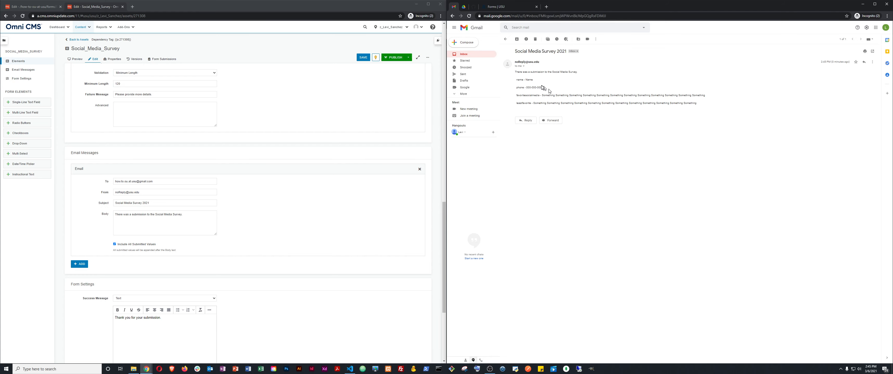
{"action": "left_click_drag", "start_coordinate": [515, 72], "coordinate": [572, 72]}
{"action": "scroll", "coordinate": [284, 205], "scroll_direction": "down", "scroll_amount": 4}
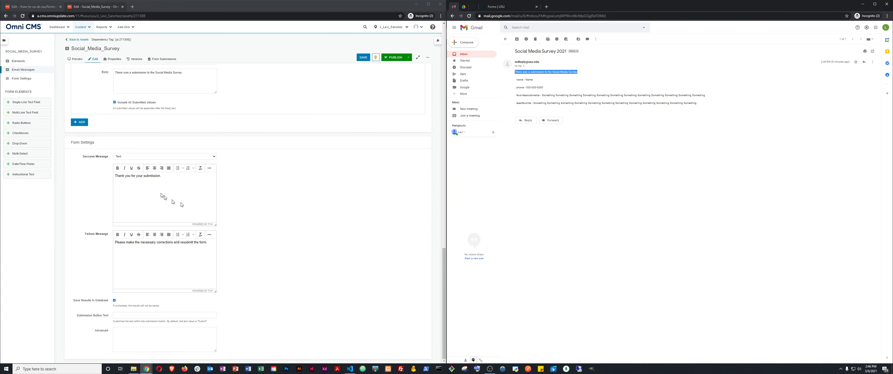
{"action": "scroll", "coordinate": [149, 194], "scroll_direction": "up", "scroll_amount": 4}
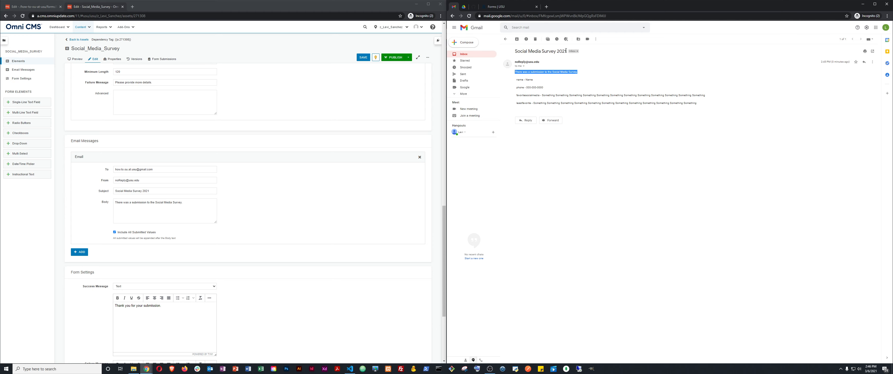
{"action": "left_click_drag", "start_coordinate": [566, 51], "coordinate": [515, 52]}
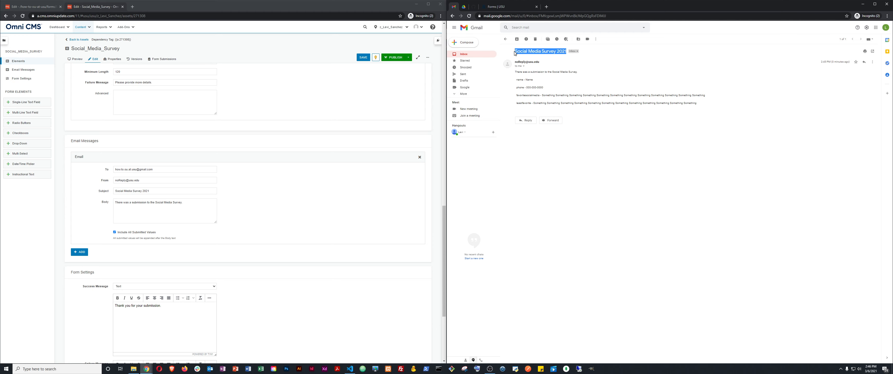
{"action": "left_click", "coordinate": [607, 55]}
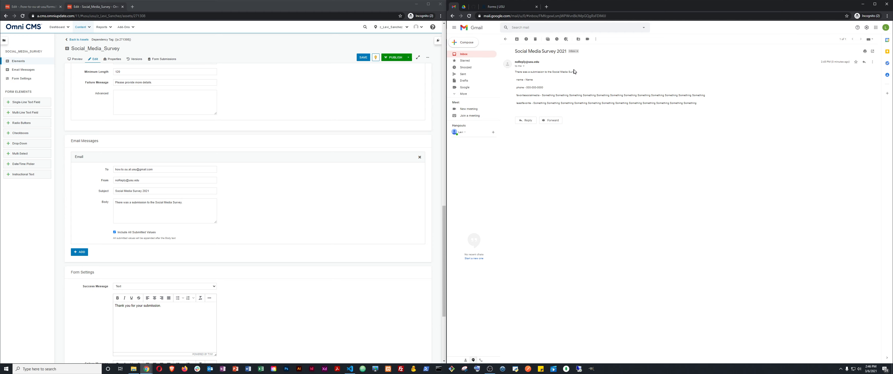
- Examine the submitted field names and answers listed in the notification email, and return to the inbox
{"action": "left_click_drag", "start_coordinate": [515, 78], "coordinate": [530, 106]}
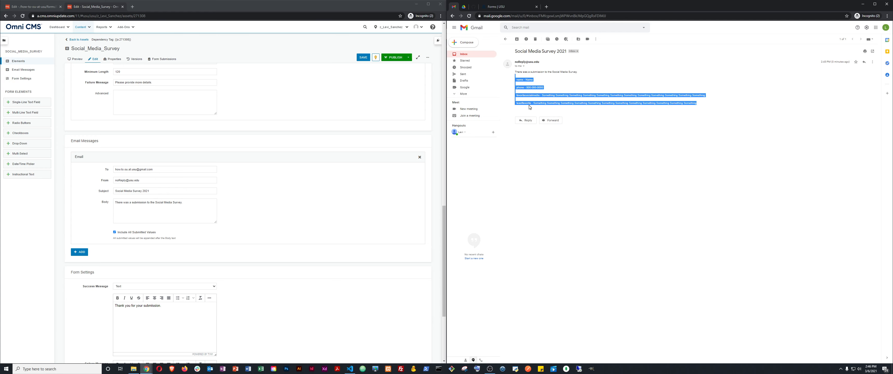
{"action": "left_click", "coordinate": [527, 92]}
{"action": "double_click", "coordinate": [518, 80]}
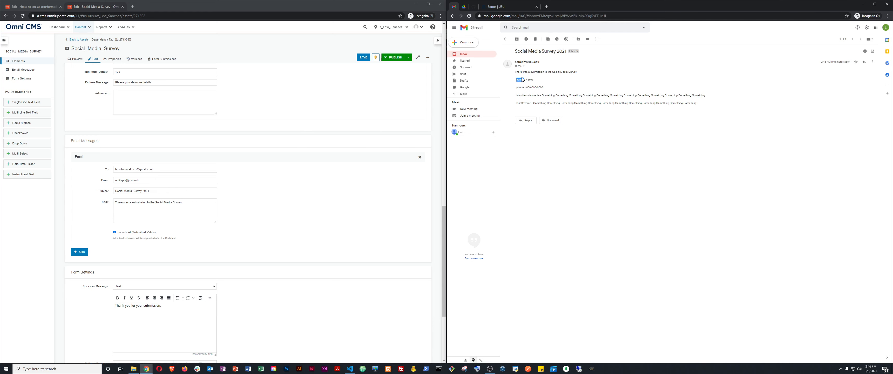
{"action": "double_click", "coordinate": [529, 79]}
{"action": "double_click", "coordinate": [520, 88]}
{"action": "double_click", "coordinate": [532, 96]}
{"action": "scroll", "coordinate": [200, 109], "scroll_direction": "up", "scroll_amount": 2}
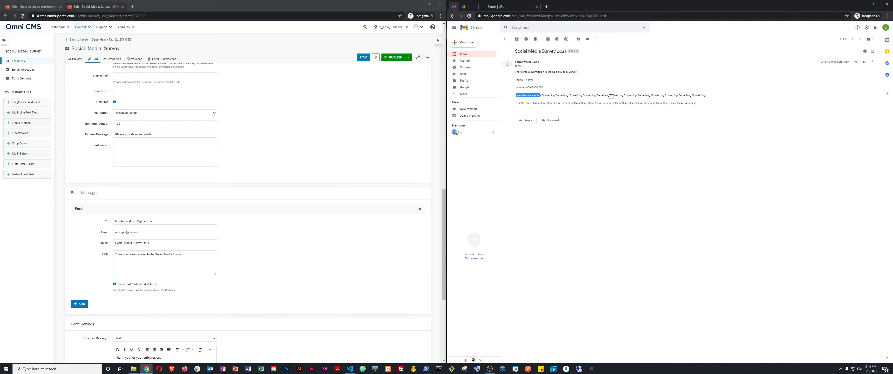
{"action": "double_click", "coordinate": [517, 103]}
{"action": "left_click", "coordinate": [507, 38]}
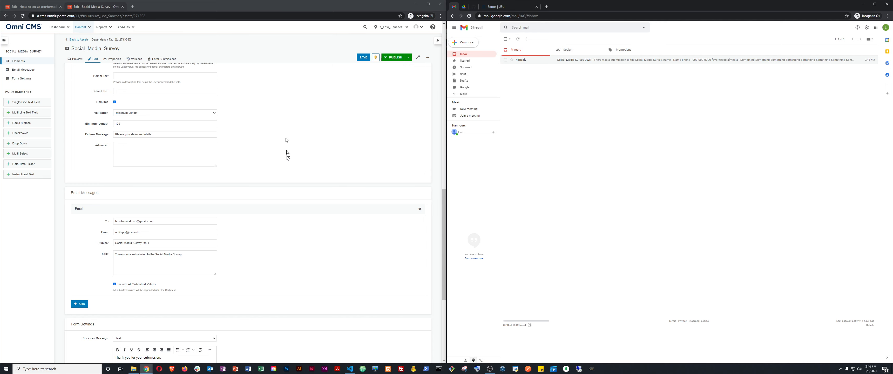
{"action": "scroll", "coordinate": [287, 156], "scroll_direction": "down", "scroll_amount": 4}
{"action": "scroll", "coordinate": [287, 165], "scroll_direction": "down", "scroll_amount": 1}
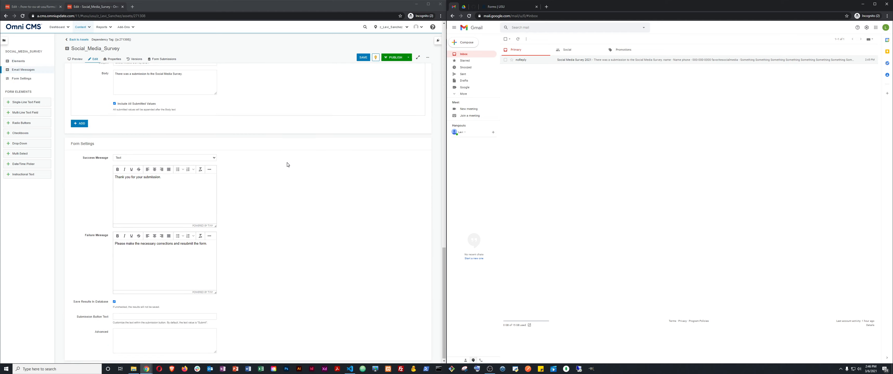
{"action": "scroll", "coordinate": [287, 164], "scroll_direction": "up", "scroll_amount": 8}
{"action": "scroll", "coordinate": [287, 164], "scroll_direction": "up", "scroll_amount": 4}
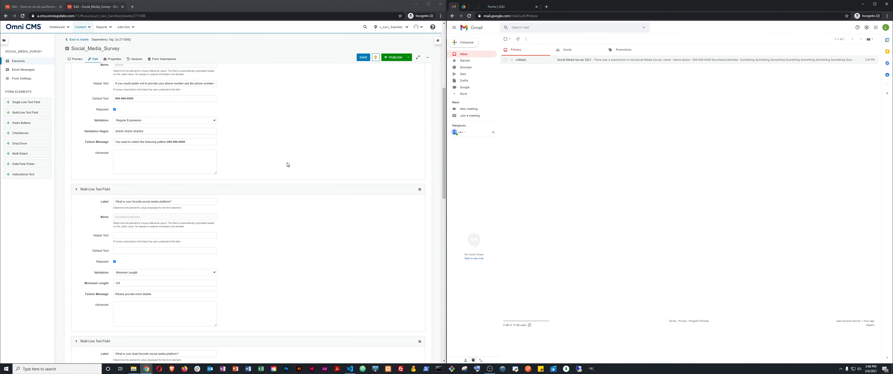